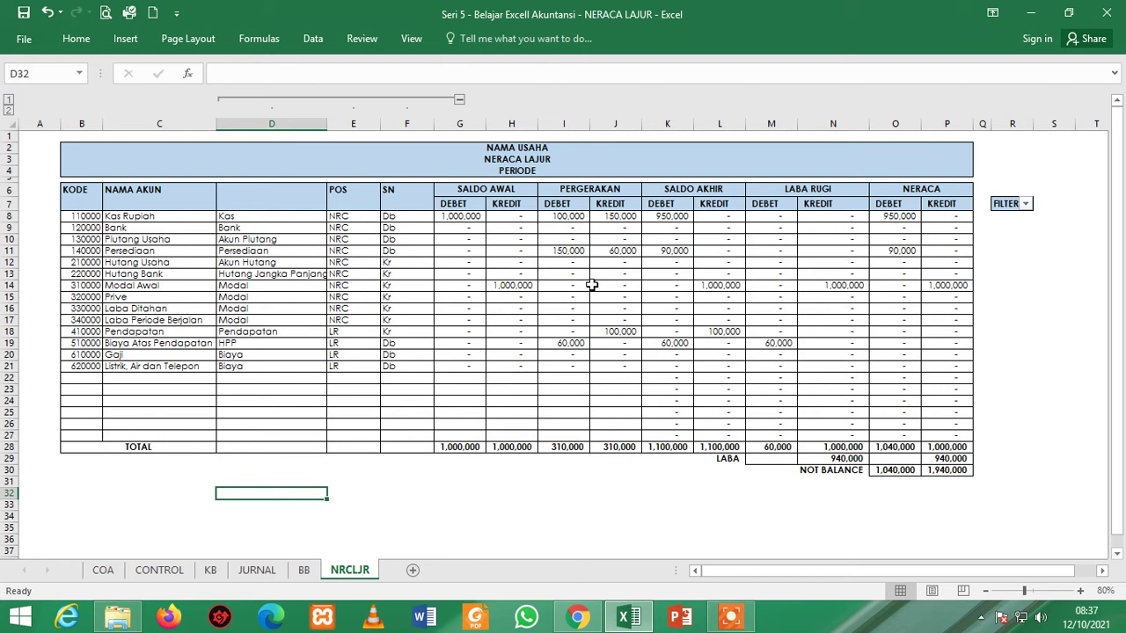
# Step: Examine the formulas behind the business name, NERACA LAJUR title and period rows in the NRCLJR sheet header
pyautogui.click(507, 148)
pyautogui.moveTo(507, 148)
pyautogui.mouseDown()
pyautogui.moveTo(508, 170)
pyautogui.moveTo(493, 156)
pyautogui.mouseUp()
pyautogui.click(491, 151)
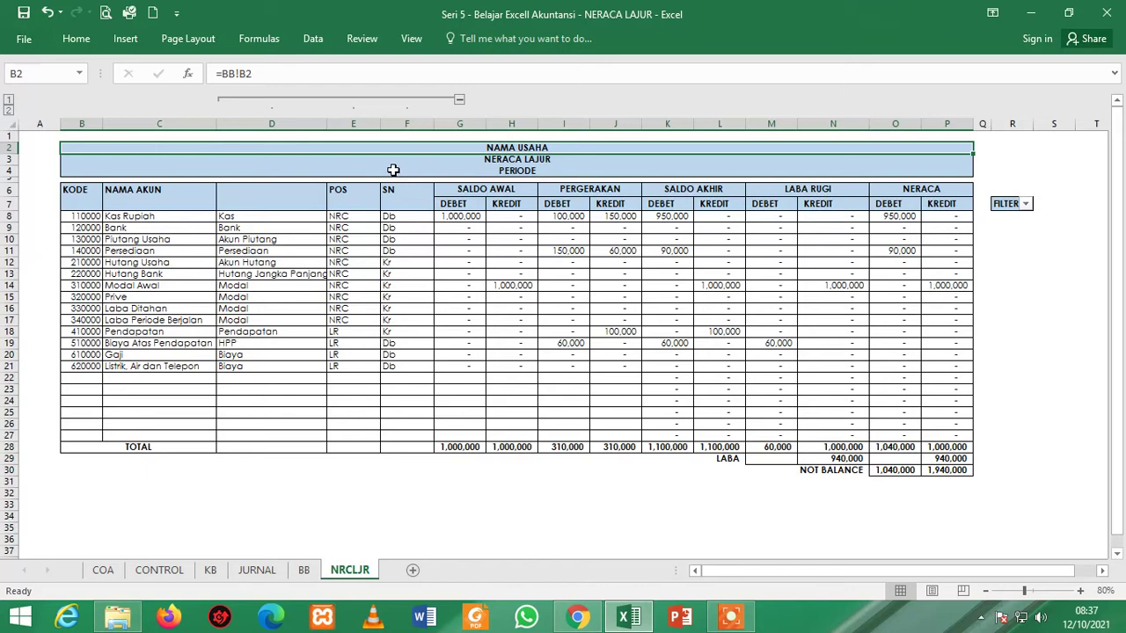
pyautogui.click(416, 160)
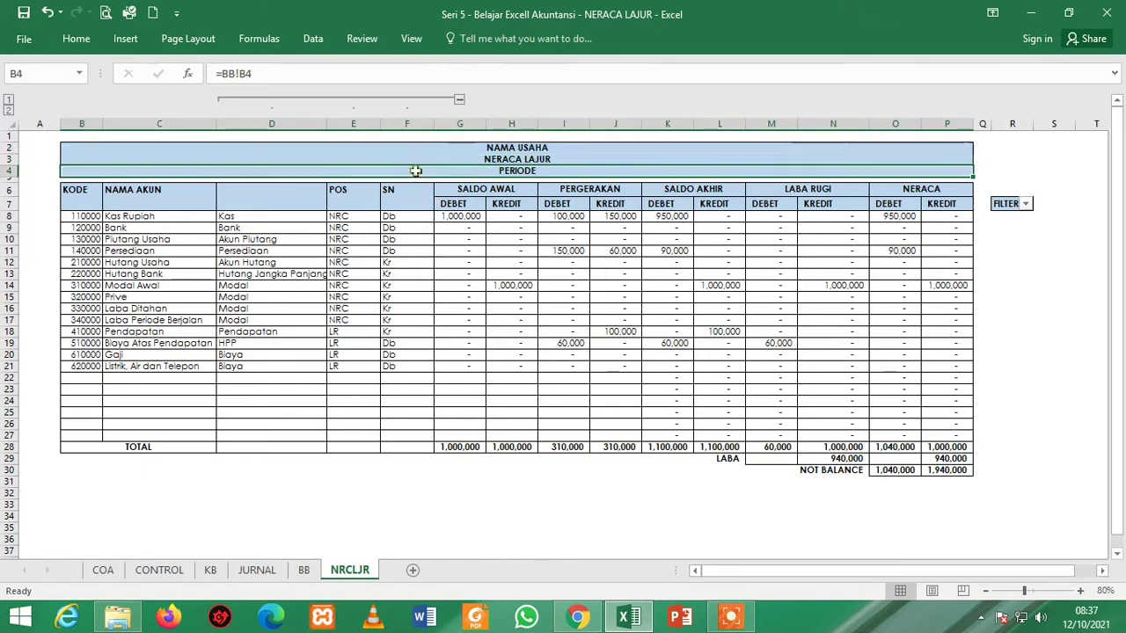
pyautogui.click(417, 148)
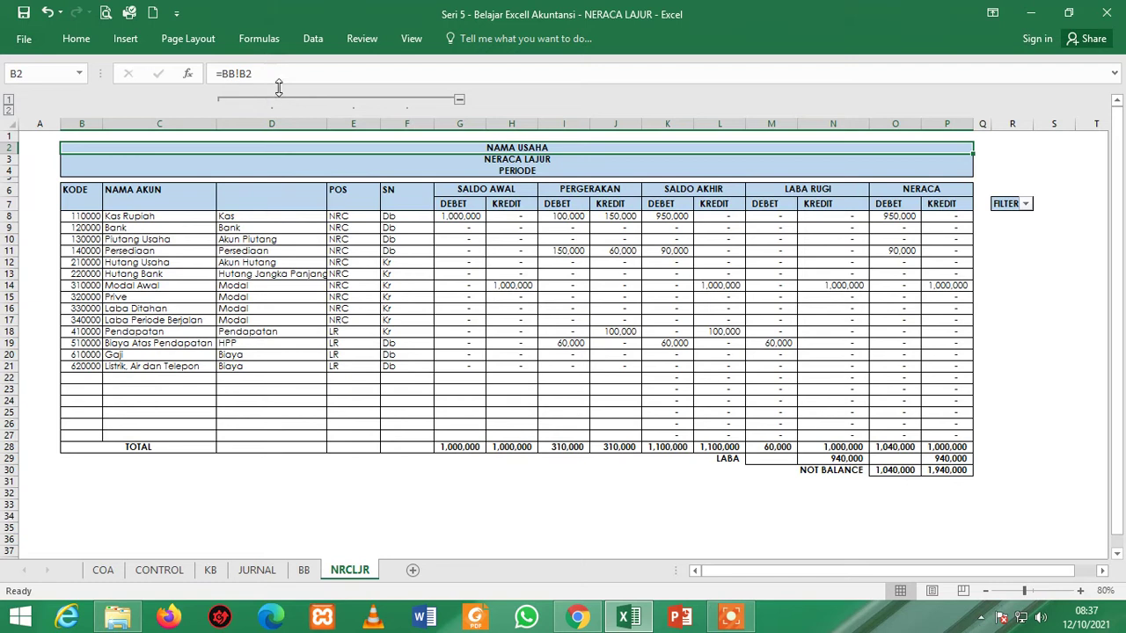
pyautogui.press('Down')
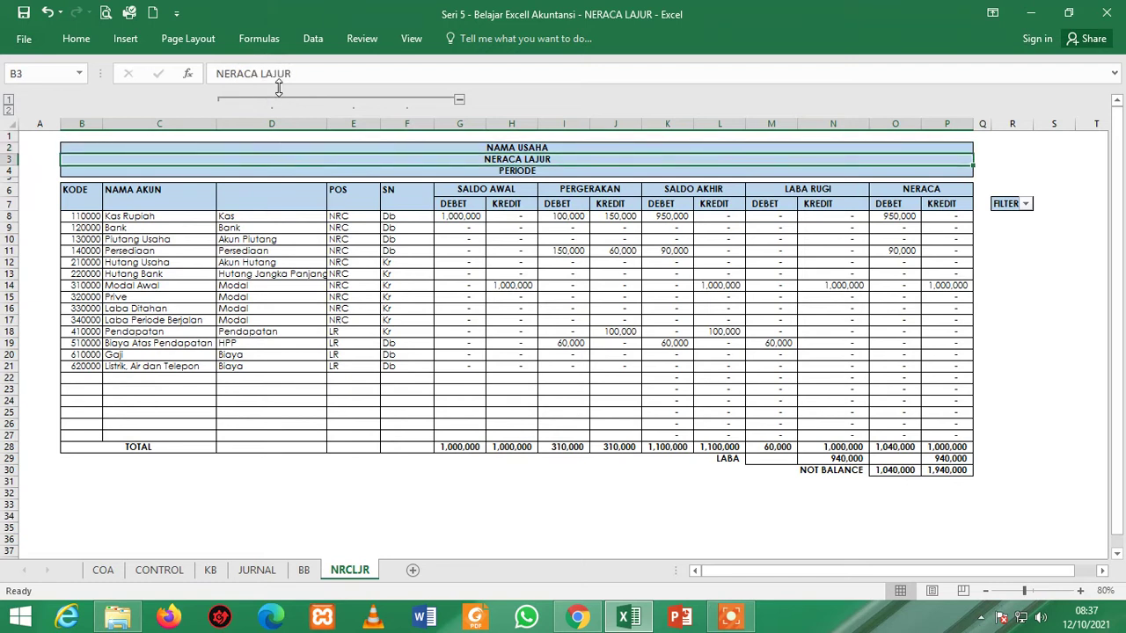
pyautogui.press('Down')
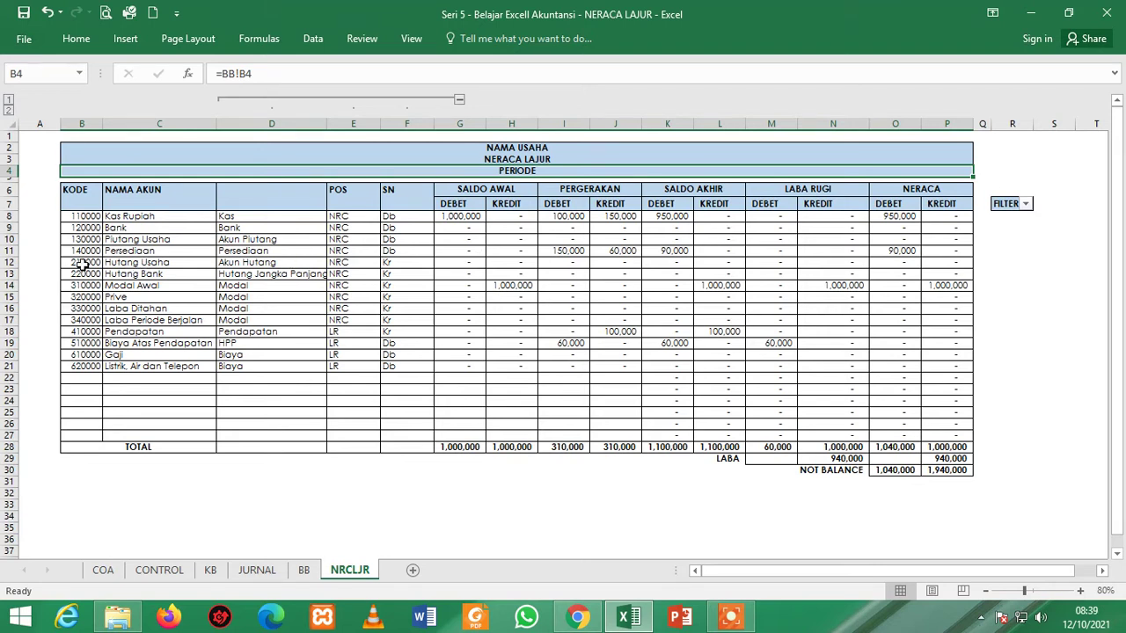
# Step: Inspect the account code formulas in cells B8 and B9, and view the source code list on the COA sheet
pyautogui.click(73, 216)
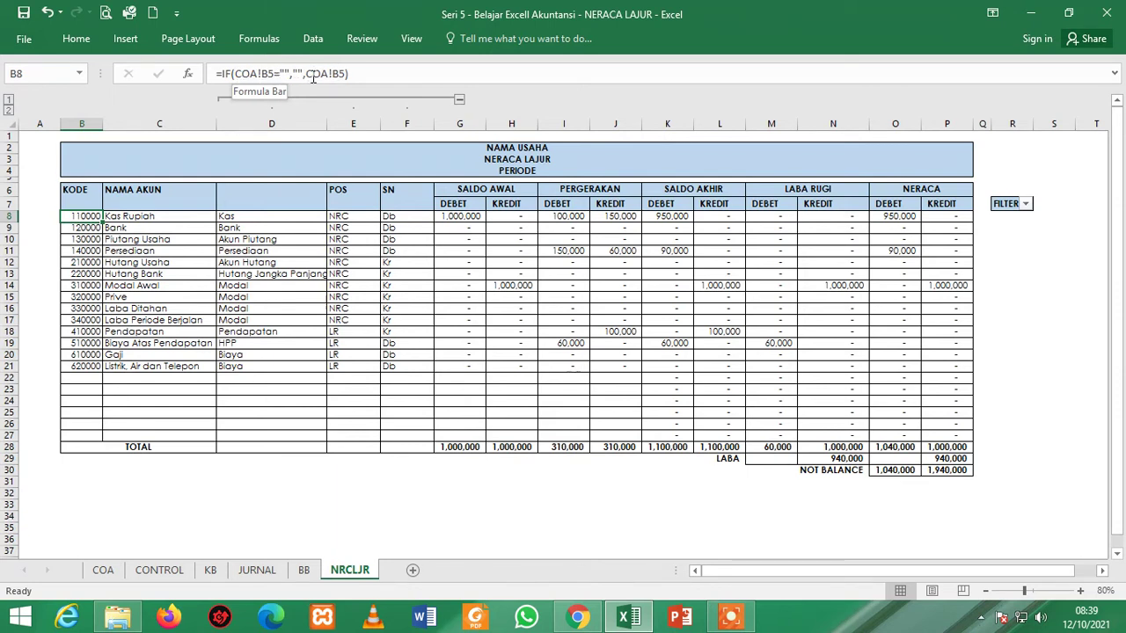
pyautogui.press('Down')
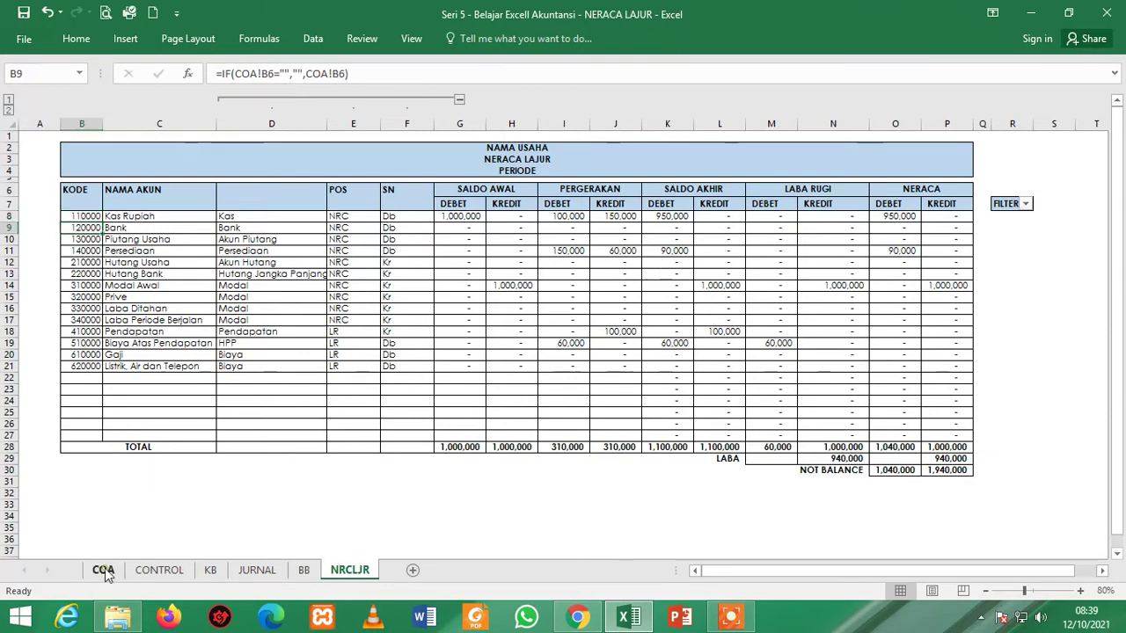
pyautogui.click(103, 570)
pyautogui.click(94, 154)
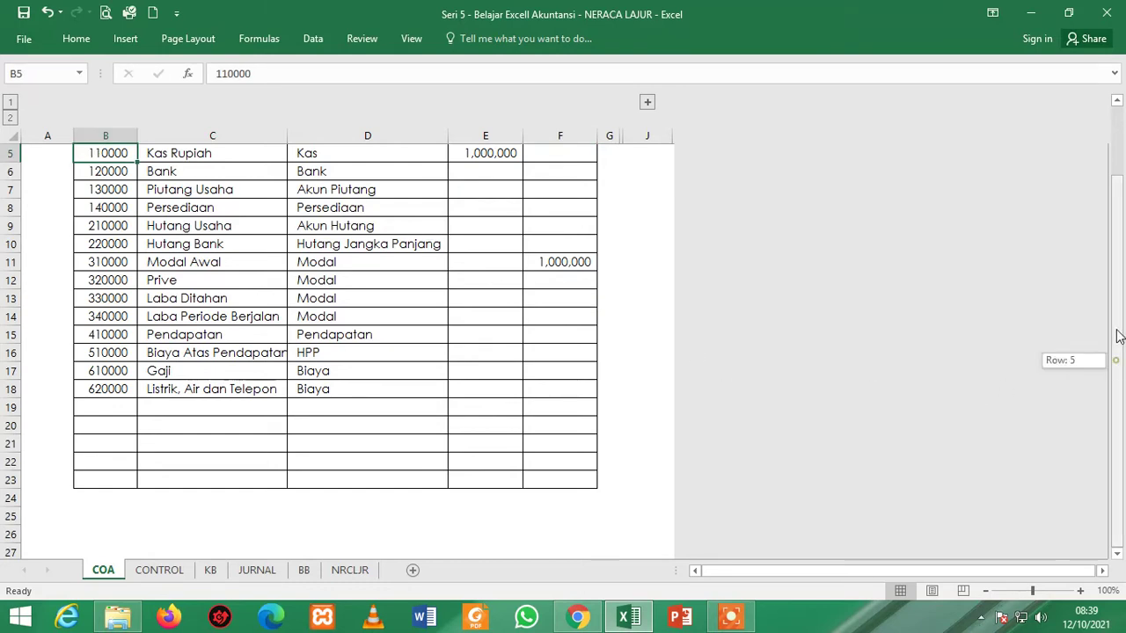
pyautogui.scroll(2, 1122, 244)
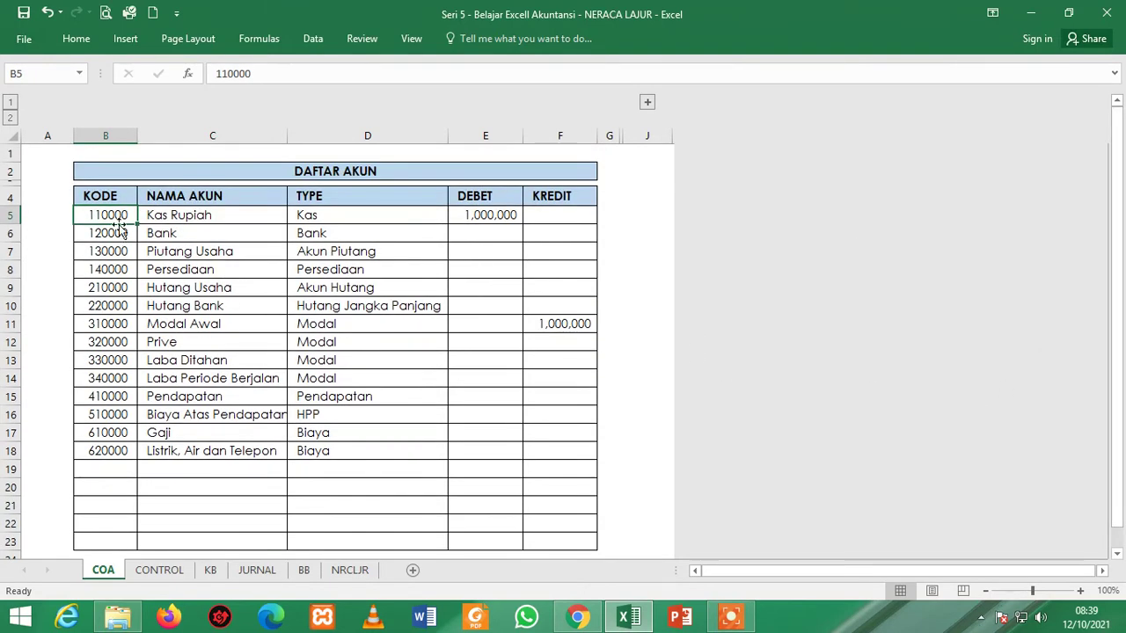
# Step: Try re-picking the COA account code reference in the IF logical test of NRCLJR cell B9
pyautogui.click(349, 572)
pyautogui.moveTo(275, 74); pyautogui.dragTo(236, 74)
pyautogui.press('BackSpace')
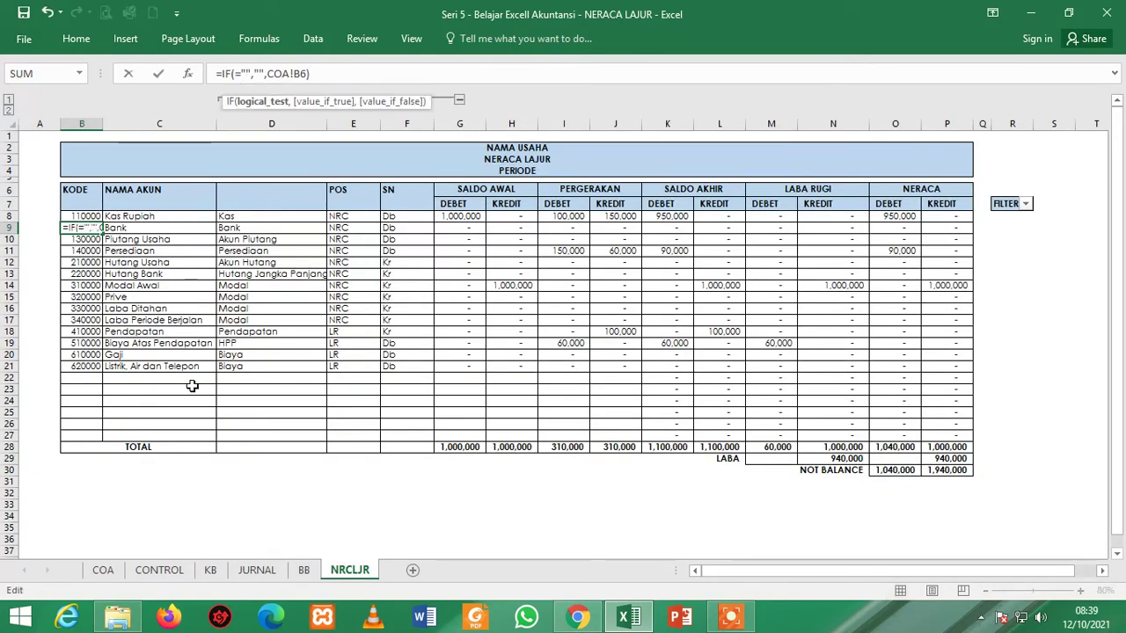
pyautogui.click(103, 571)
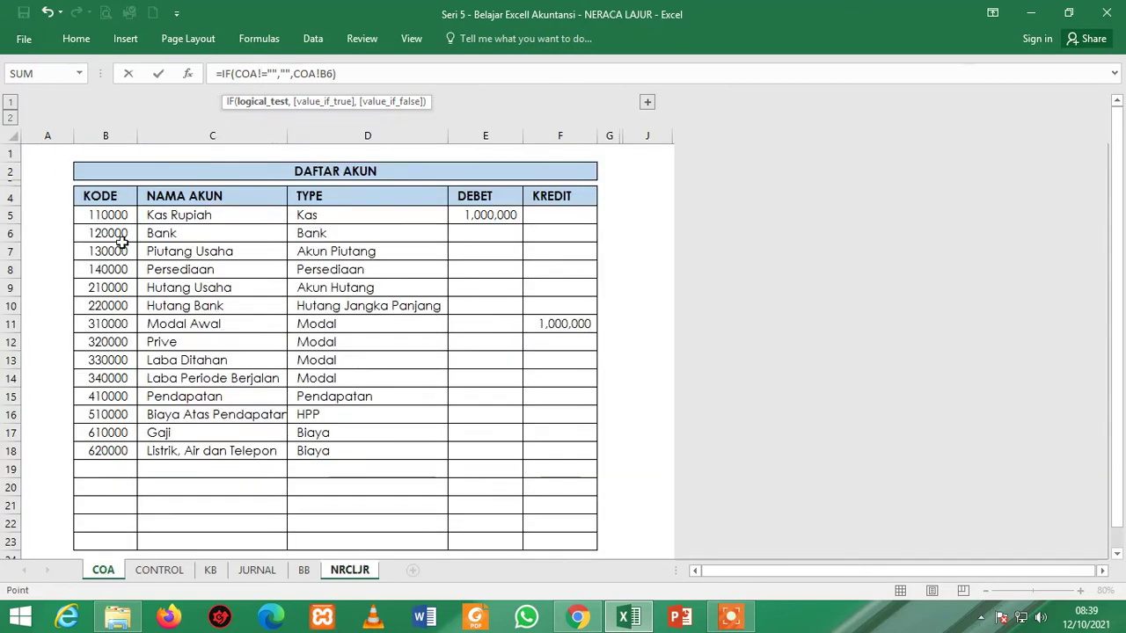
pyautogui.click(113, 214)
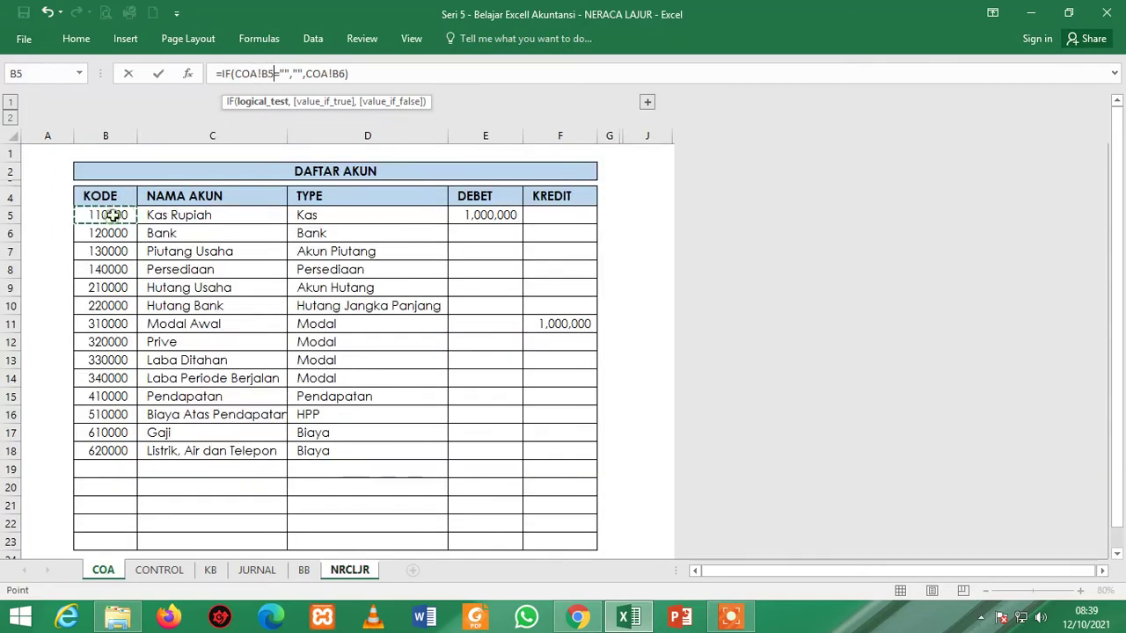
pyautogui.click(267, 73)
pyautogui.press('BackSpace')
pyautogui.write('6')
pyautogui.press('Return')
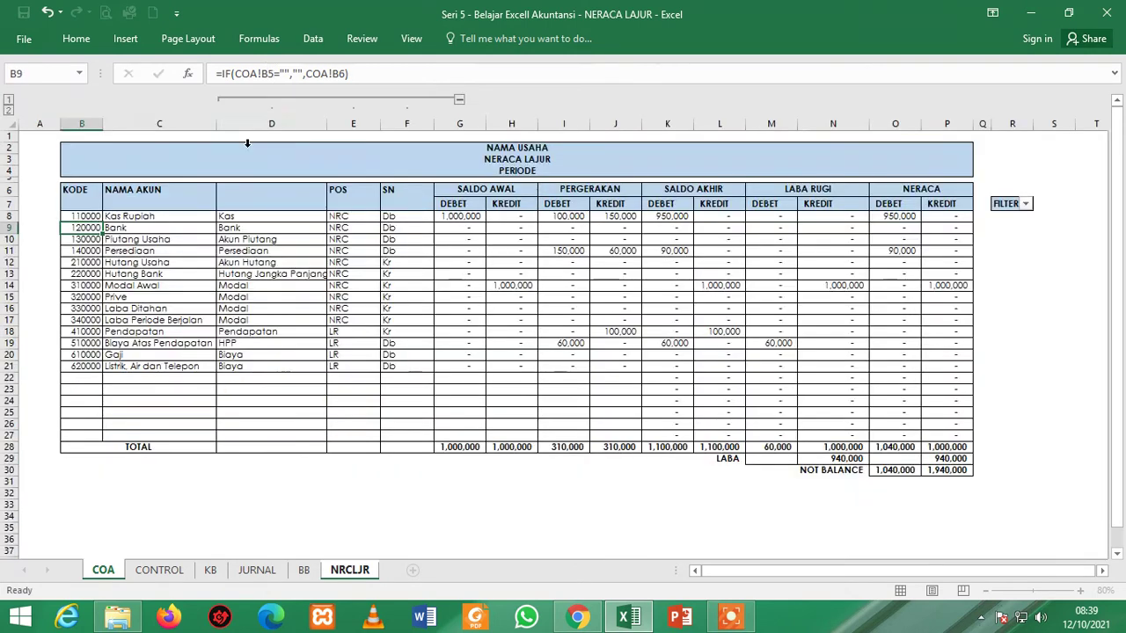
# Step: Review the code formula in NRCLJR cell B8 against the account list on the COA sheet
pyautogui.click(94, 216)
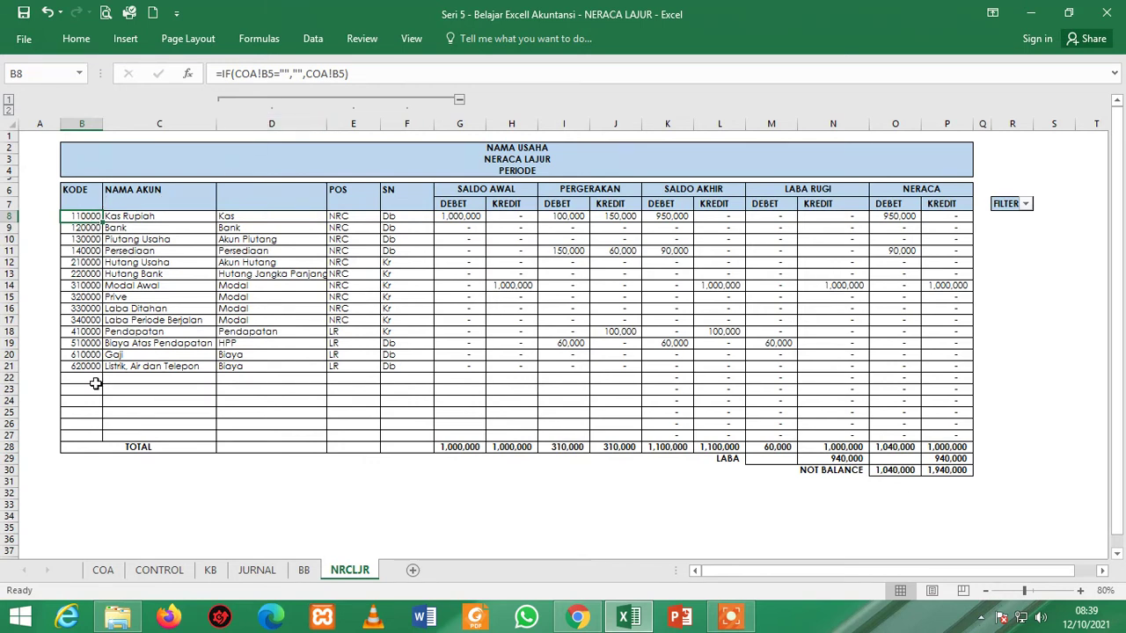
pyautogui.click(103, 571)
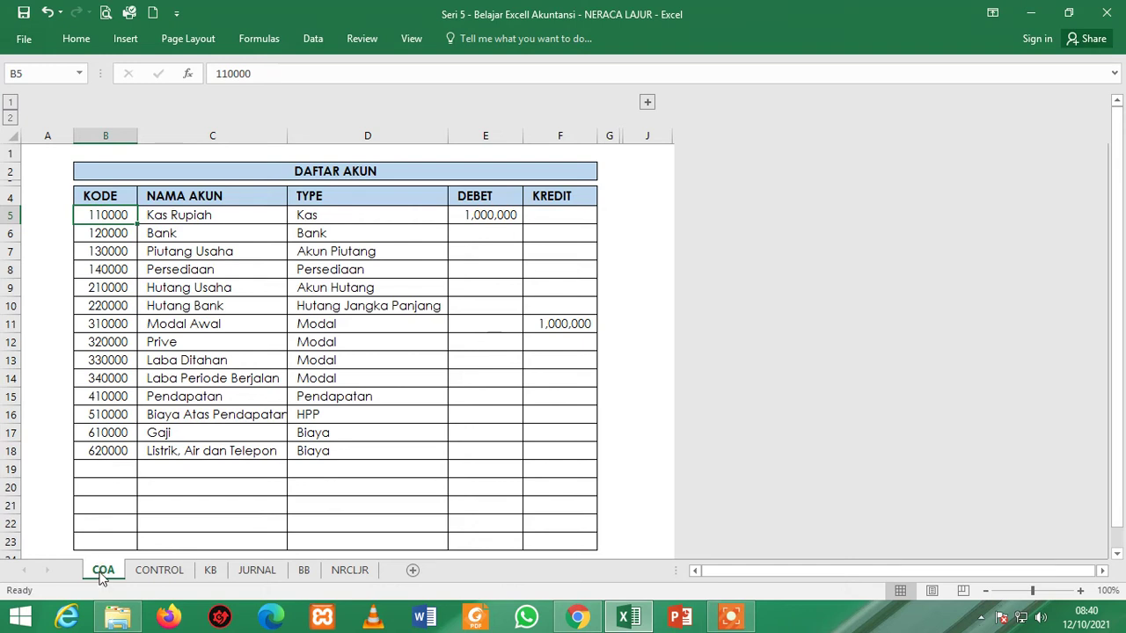
pyautogui.click(343, 572)
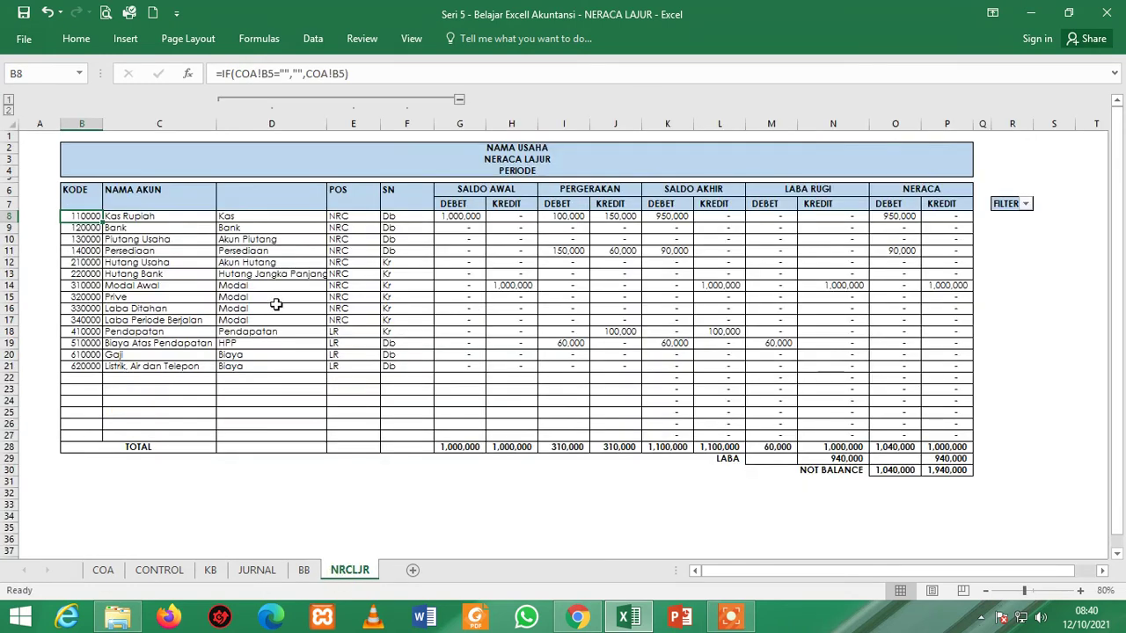
# Step: Examine the account name formula in NRCLJR cell C8 and trace its namaakun range over C5:C37 on the COA sheet
pyautogui.click(180, 216)
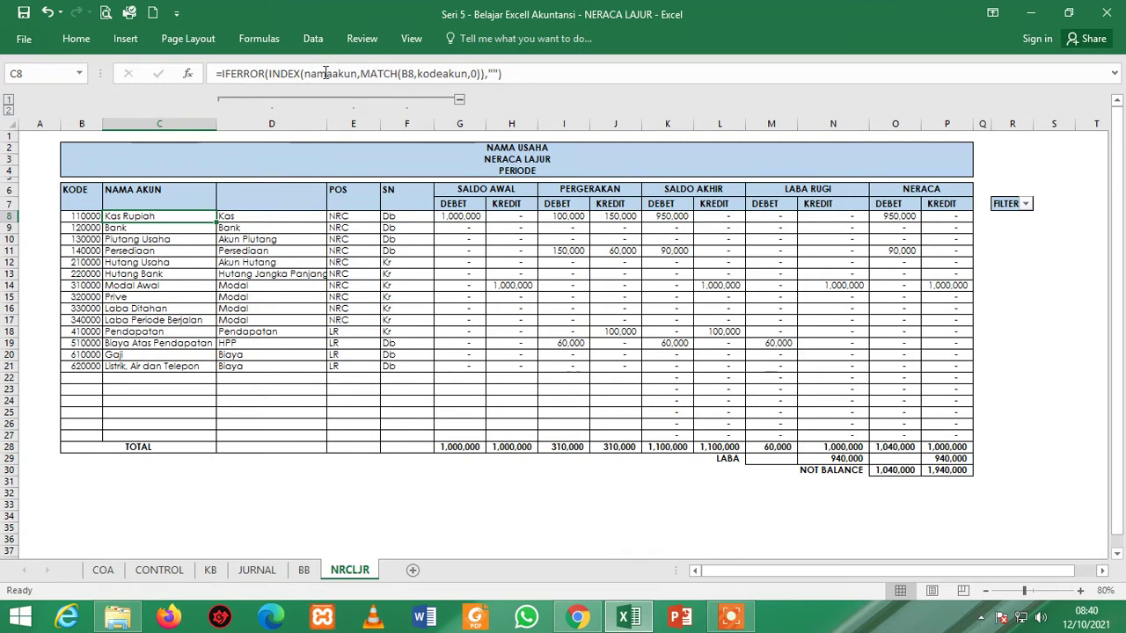
pyautogui.click(103, 574)
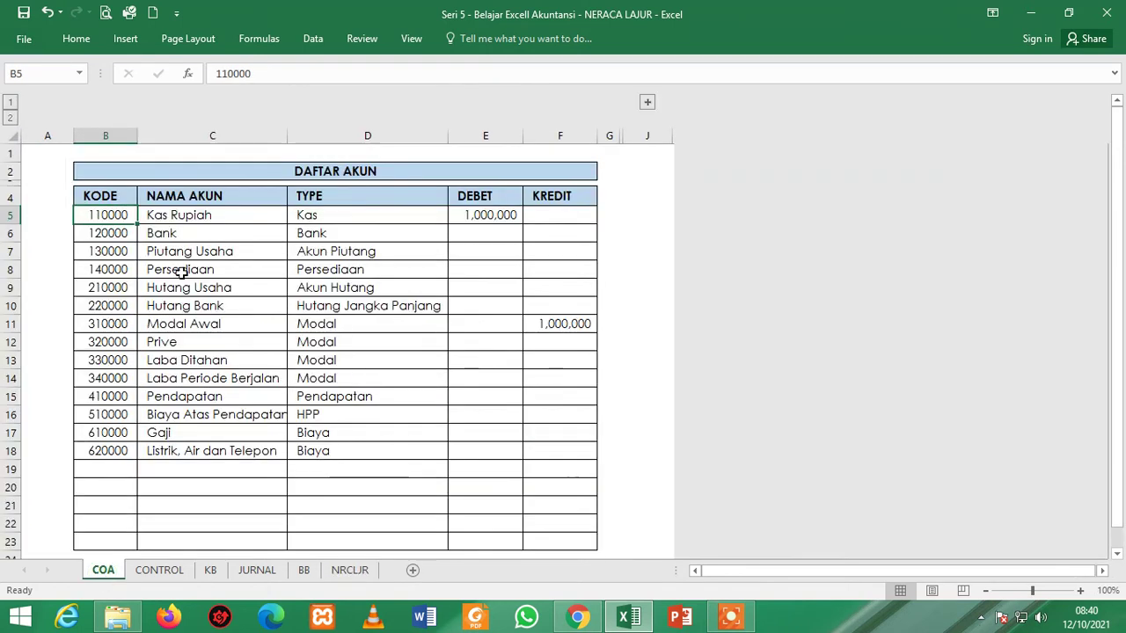
pyautogui.click(186, 214)
pyautogui.moveTo(186, 214); pyautogui.dragTo(191, 360)
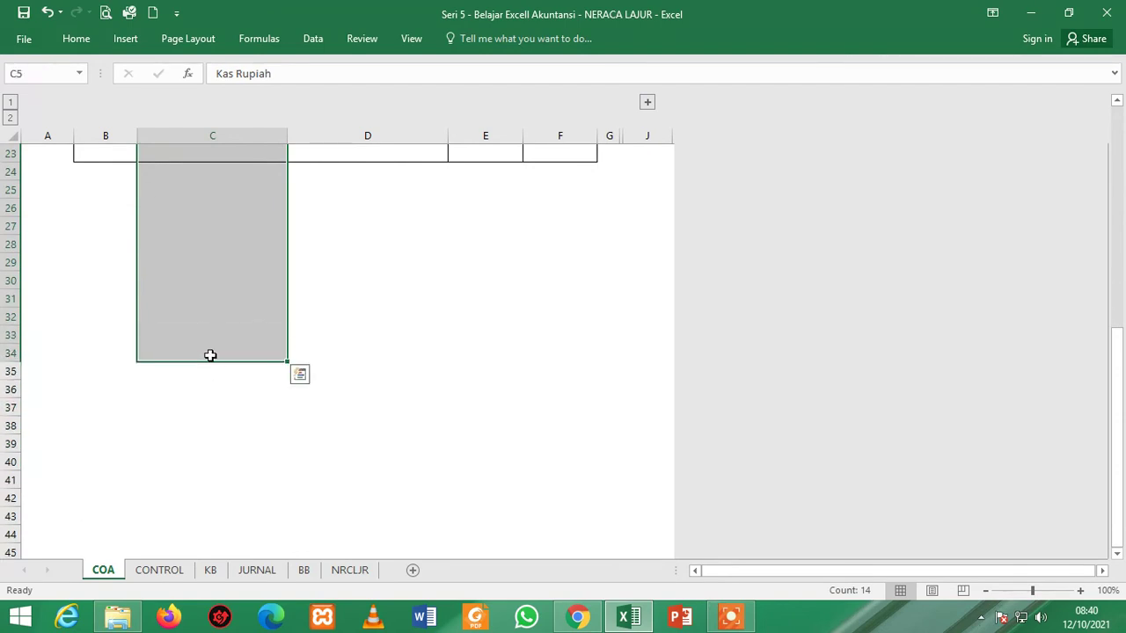
pyautogui.hotkey('shift', 'Down')
pyautogui.hotkey('shift', 'Down')
pyautogui.hotkey('shift', 'Down')
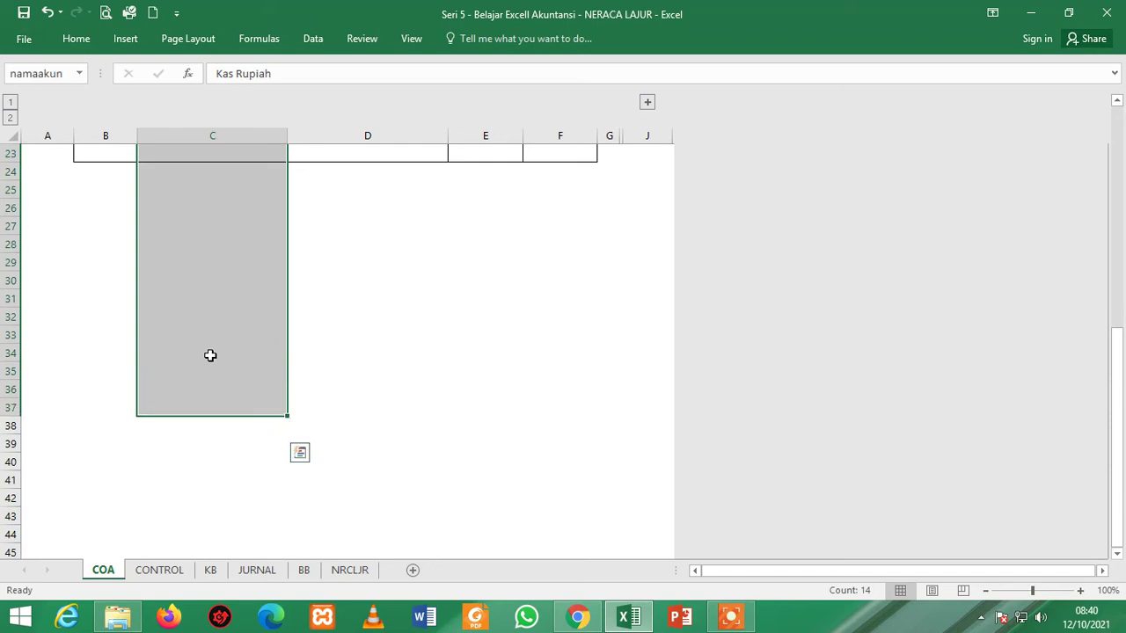
pyautogui.moveTo(1113, 486); pyautogui.dragTo(1118, 508)
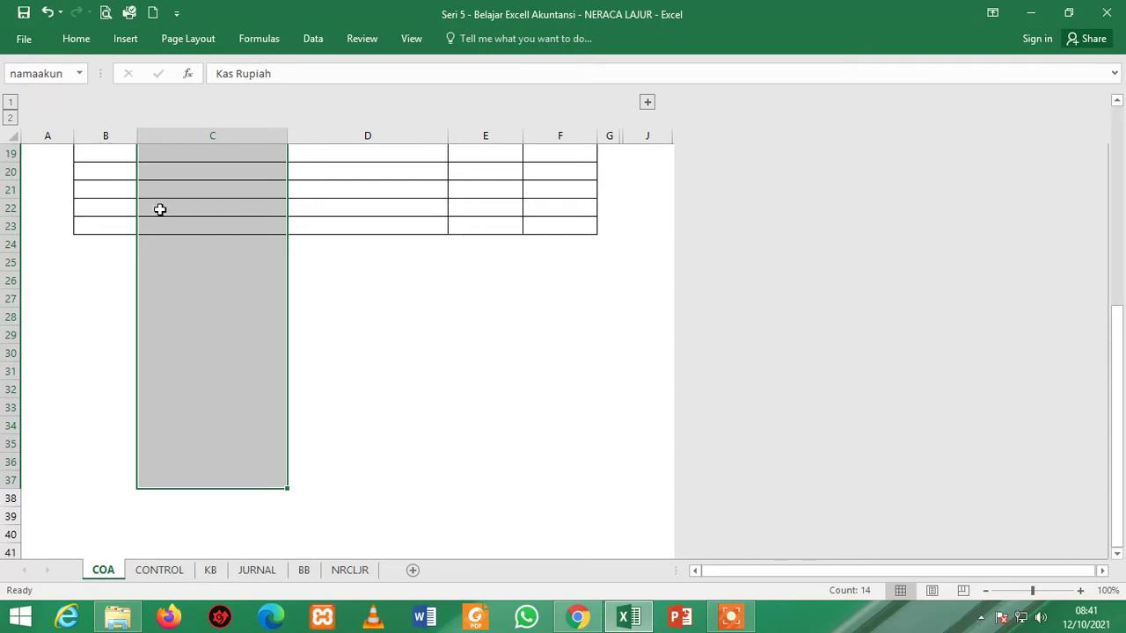
pyautogui.click(513, 350)
pyautogui.click(356, 570)
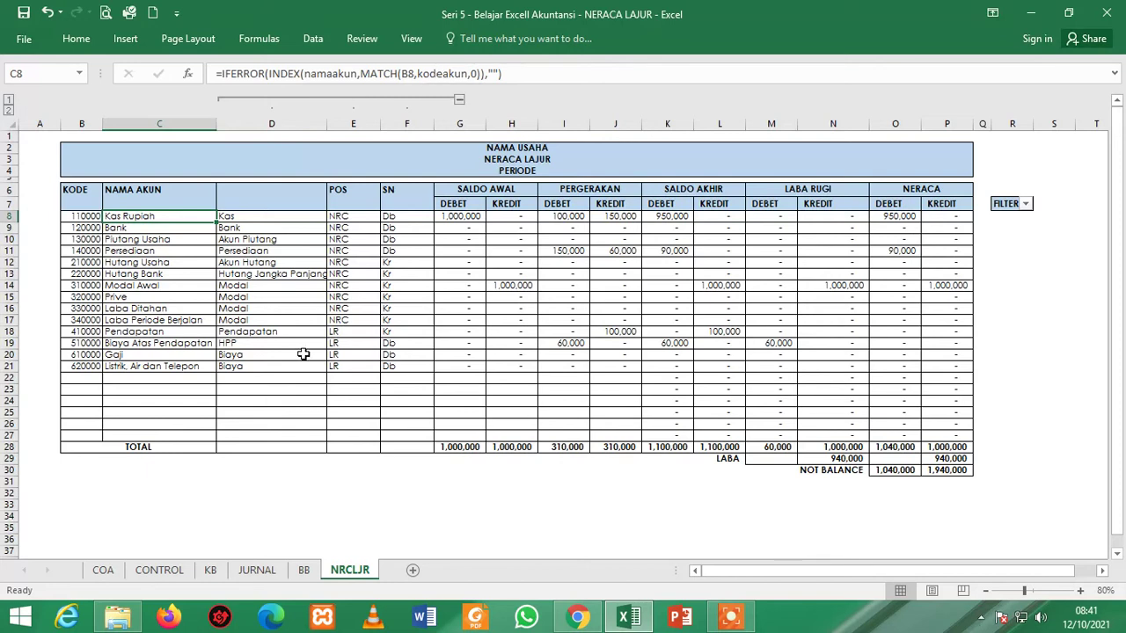
# Step: Trace the kodeakun range over B5:B37 on the COA sheet and return to the account name formula on NRCLJR
pyautogui.click(103, 570)
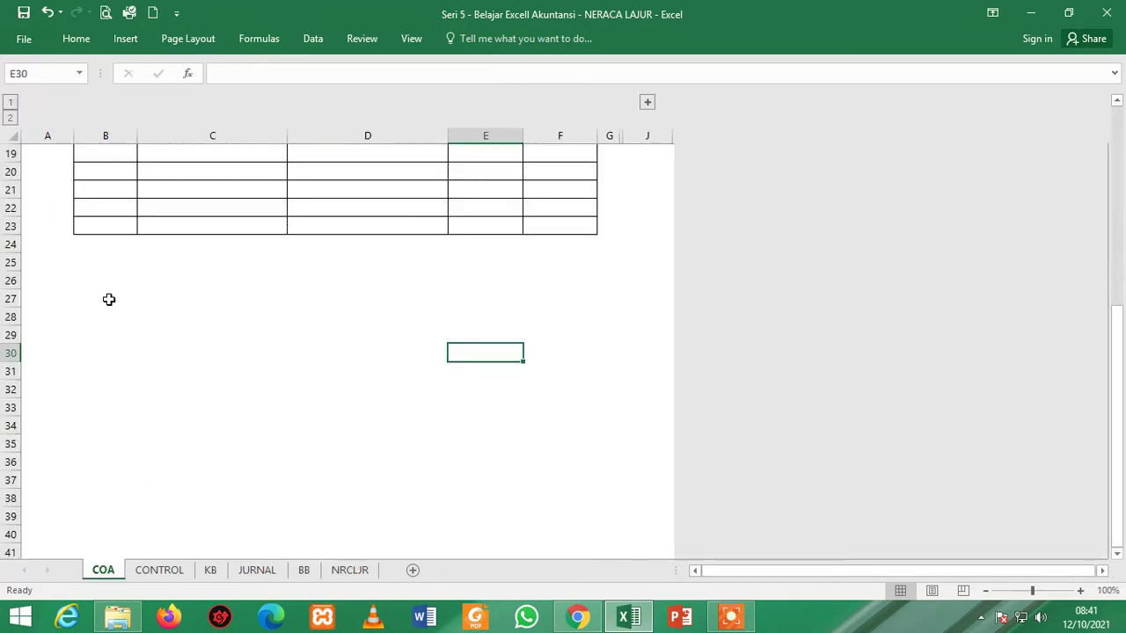
pyautogui.moveTo(1114, 453); pyautogui.dragTo(1111, 246)
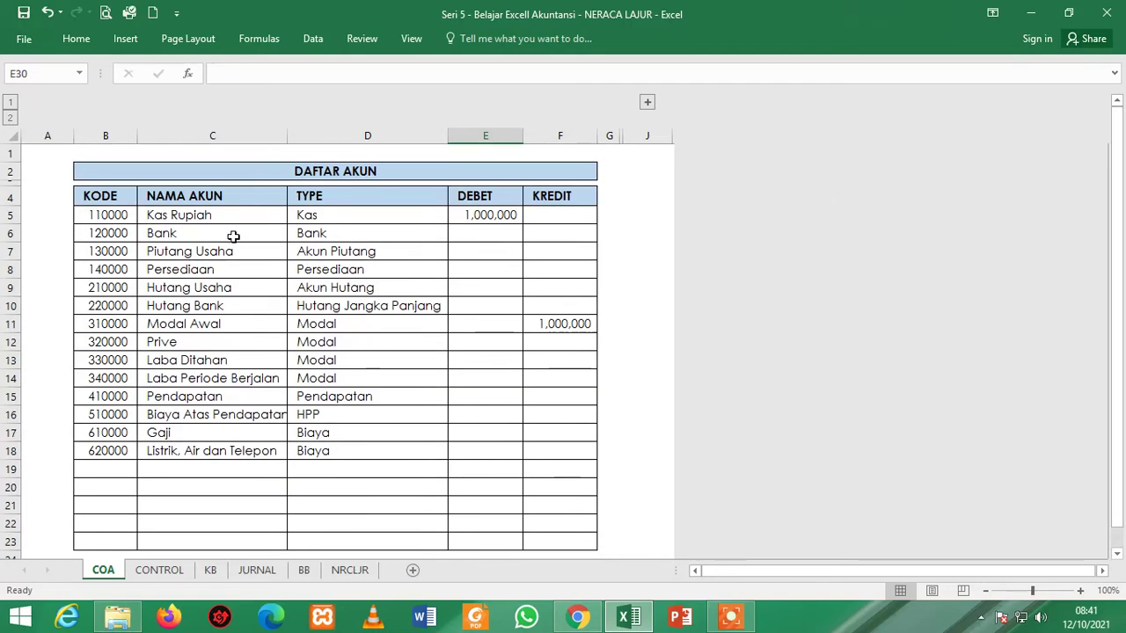
pyautogui.moveTo(97, 215); pyautogui.dragTo(109, 340)
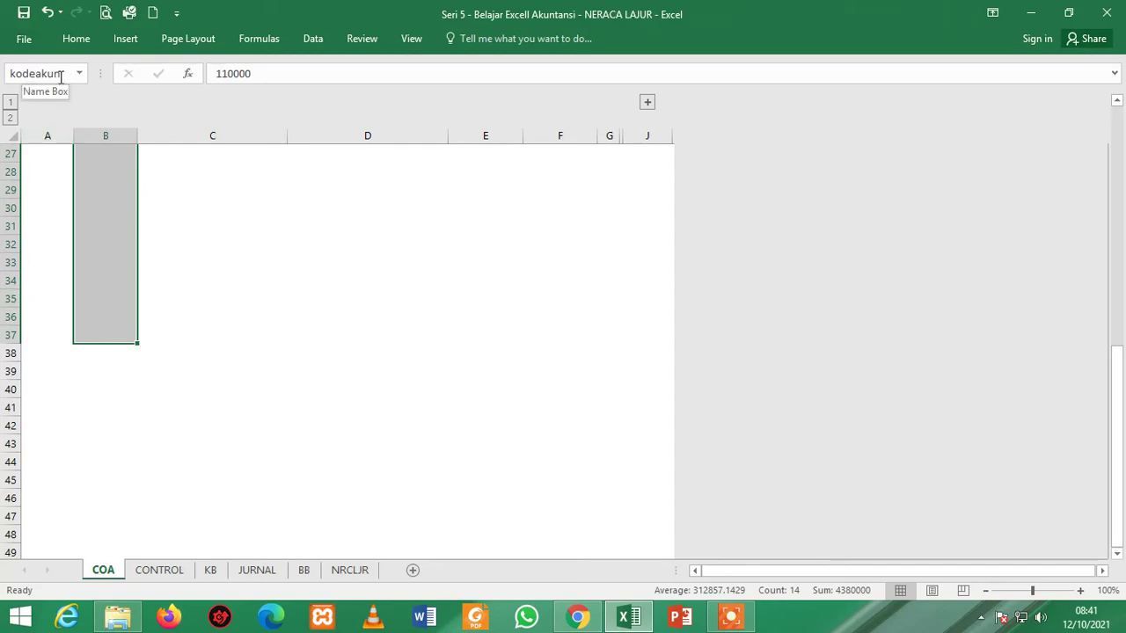
pyautogui.moveTo(1117, 466); pyautogui.dragTo(1117, 406)
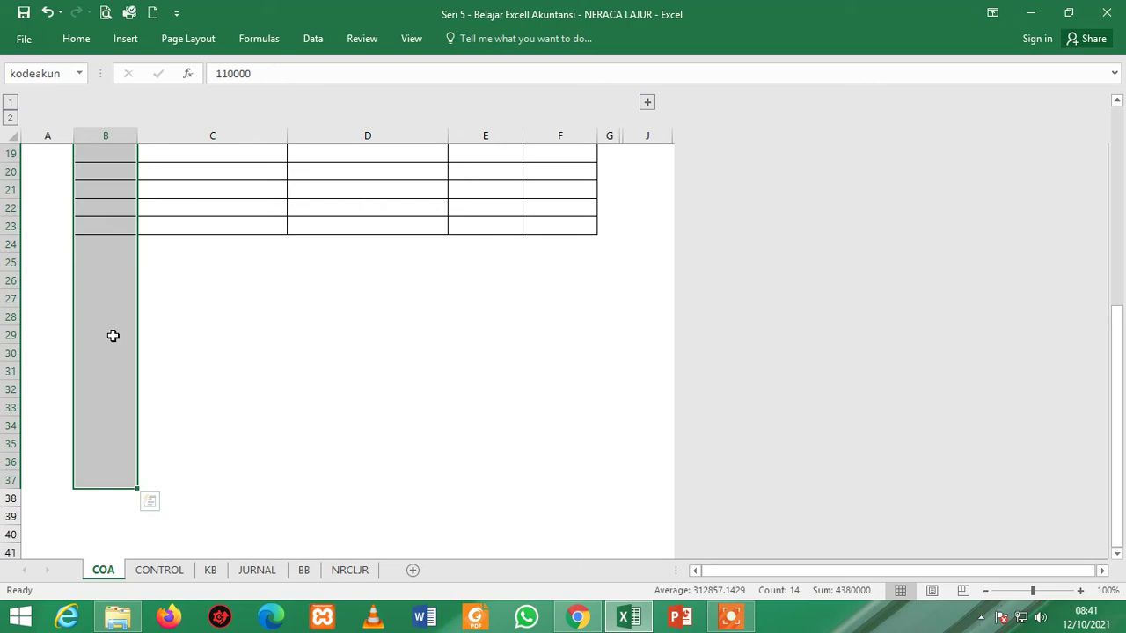
pyautogui.click(244, 401)
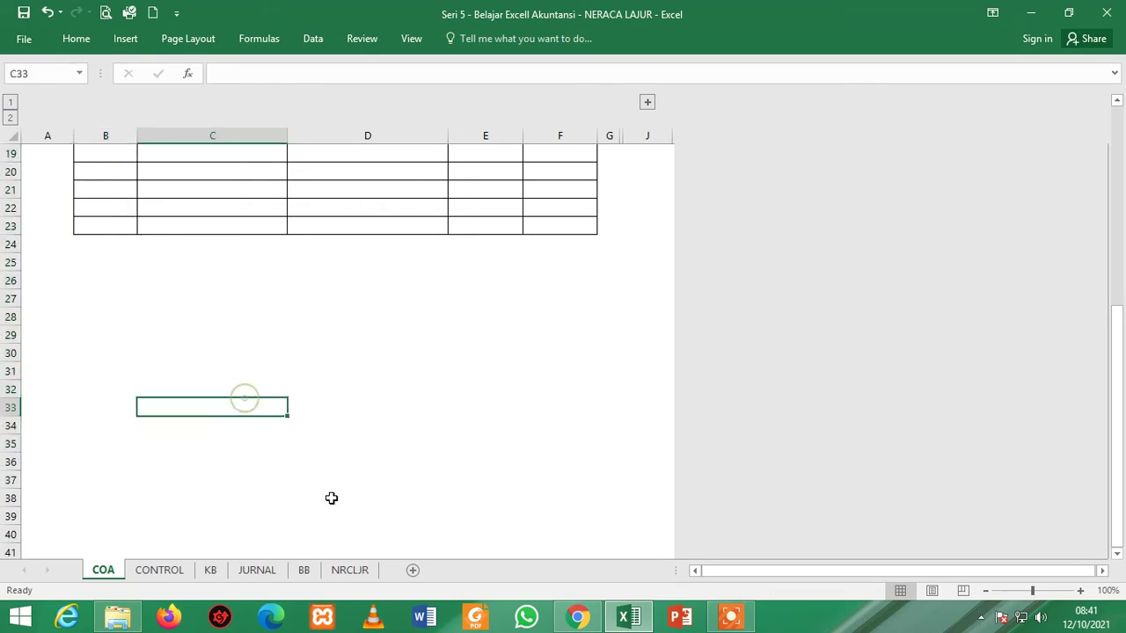
pyautogui.click(349, 571)
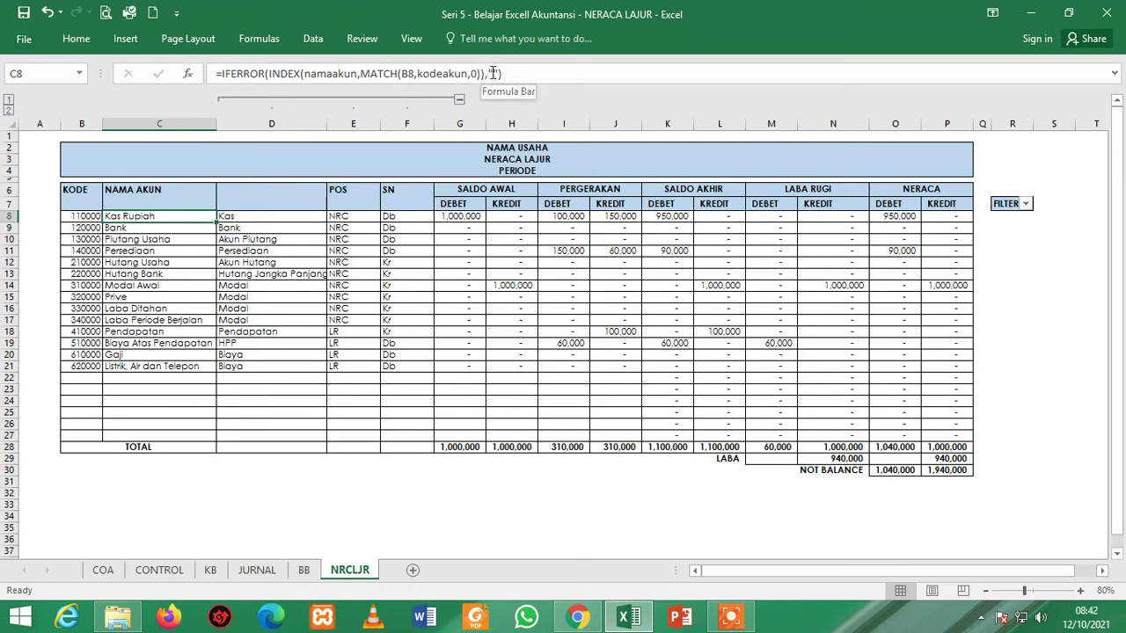
# Step: Compare the INDEX-MATCH formulas for account name in C8 and account type in D8 on NRCLJR
pyautogui.click(240, 216)
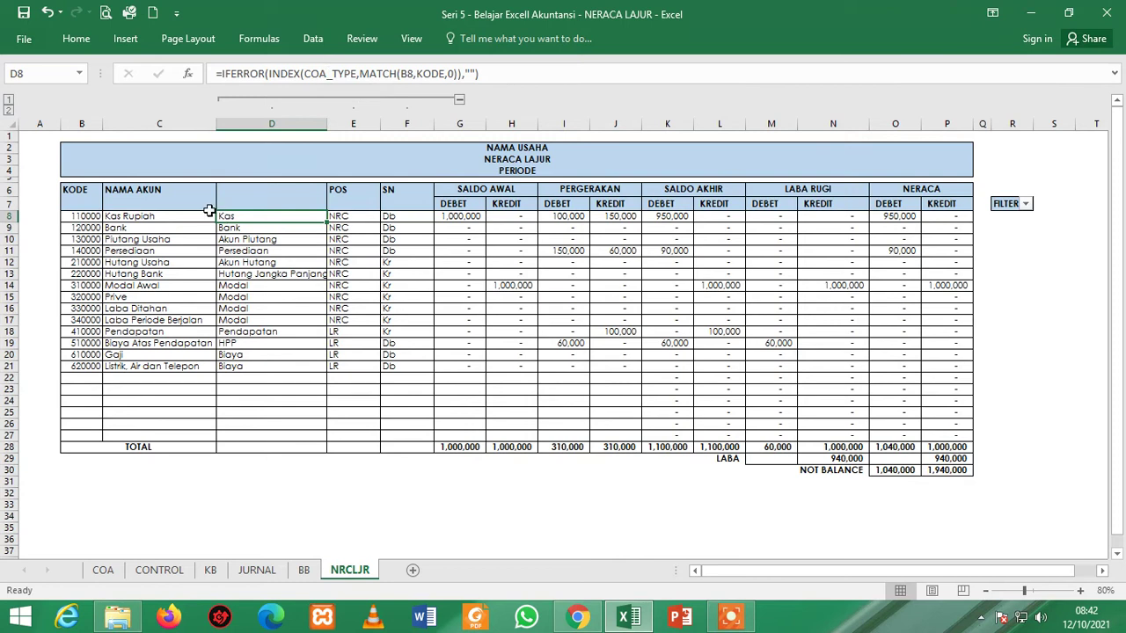
pyautogui.click(177, 218)
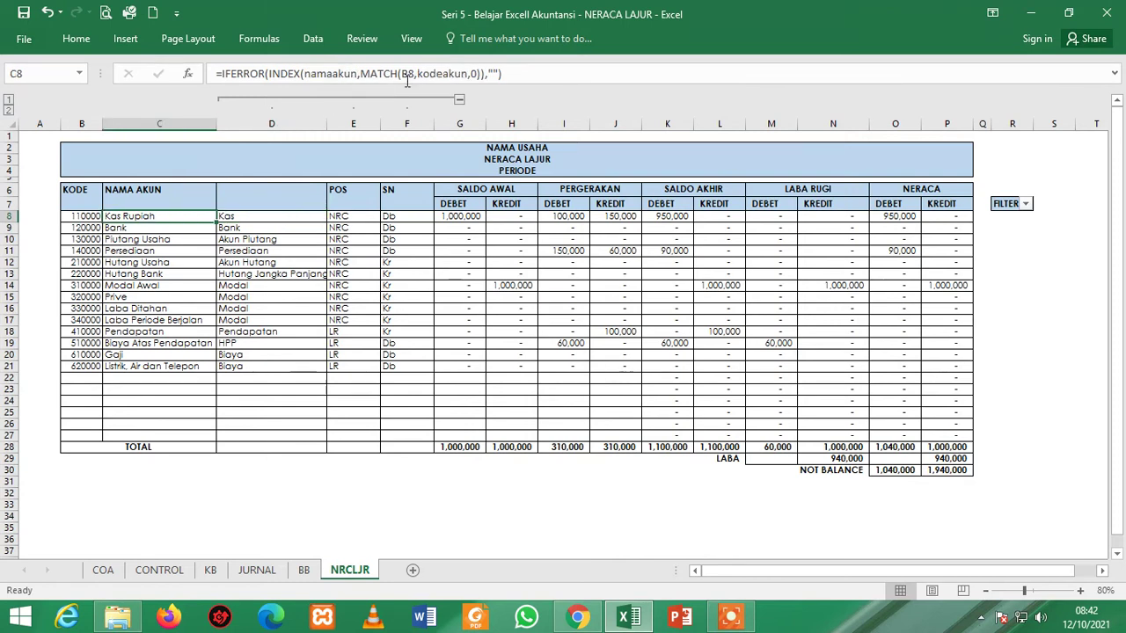
pyautogui.click(276, 217)
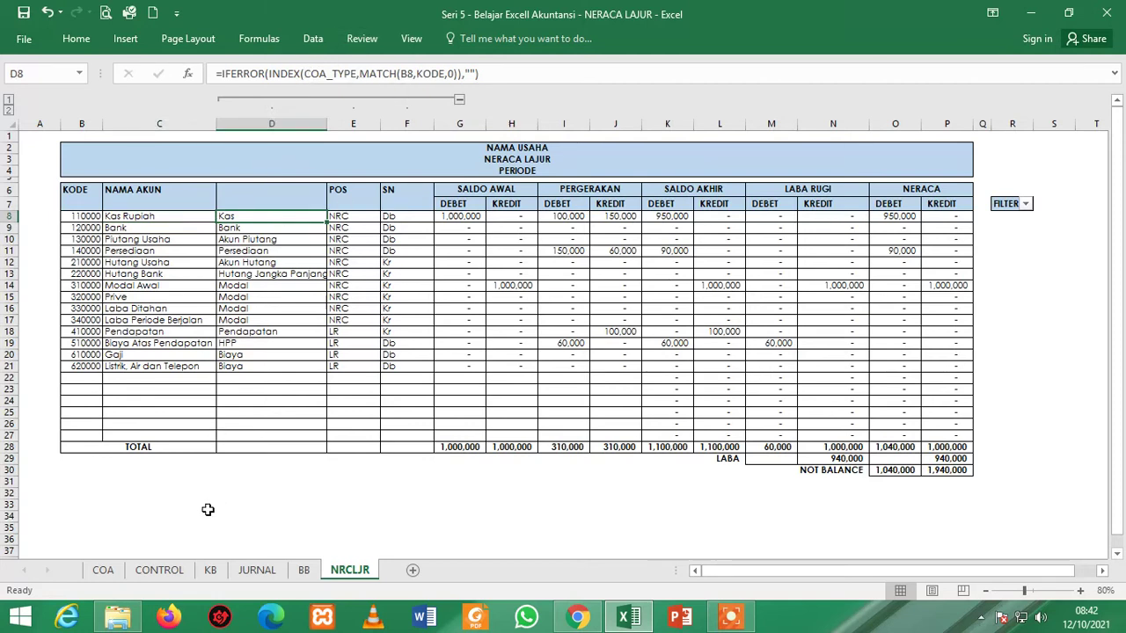
# Step: Check the range names assigned to the whole TYPE, DEBET and KREDIT columns on the COA sheet
pyautogui.click(105, 571)
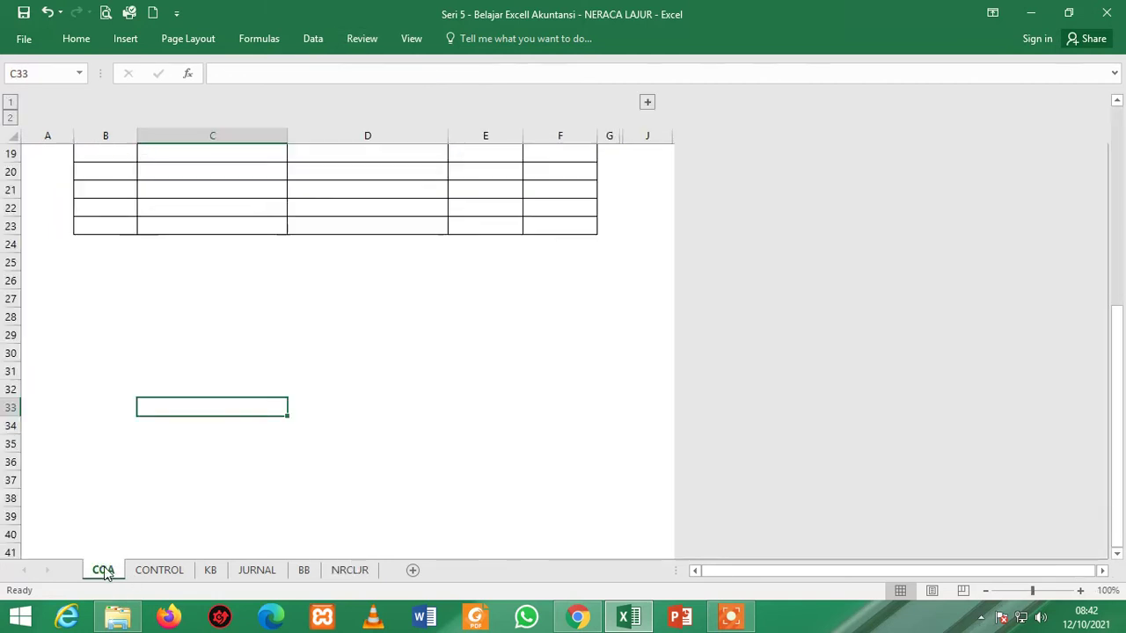
pyautogui.moveTo(1121, 419); pyautogui.dragTo(1118, 163)
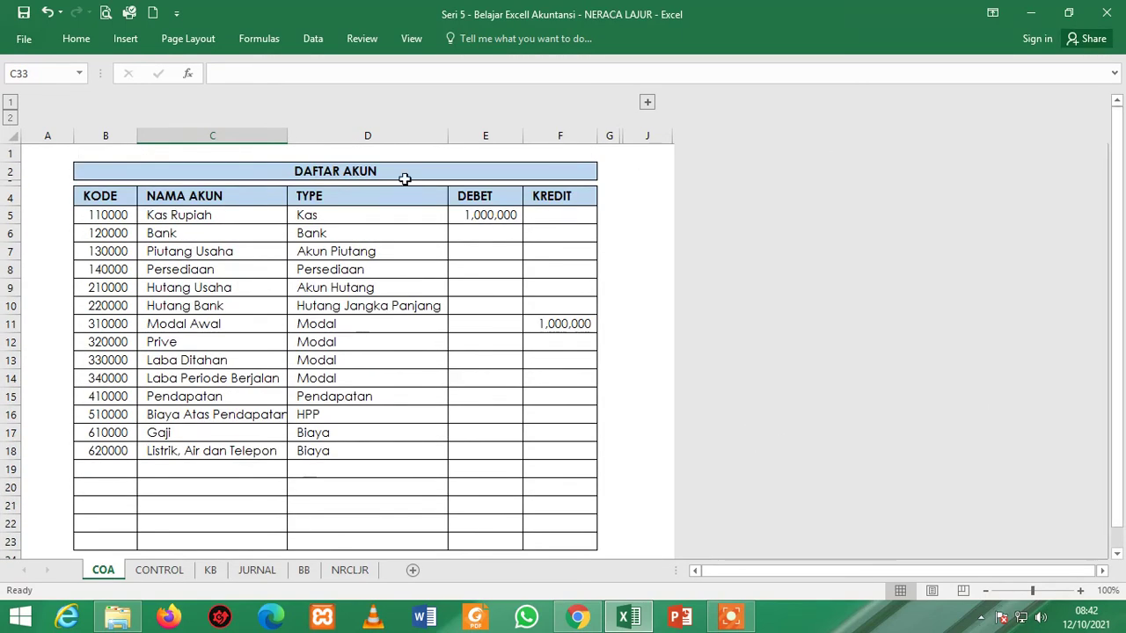
pyautogui.click(369, 137)
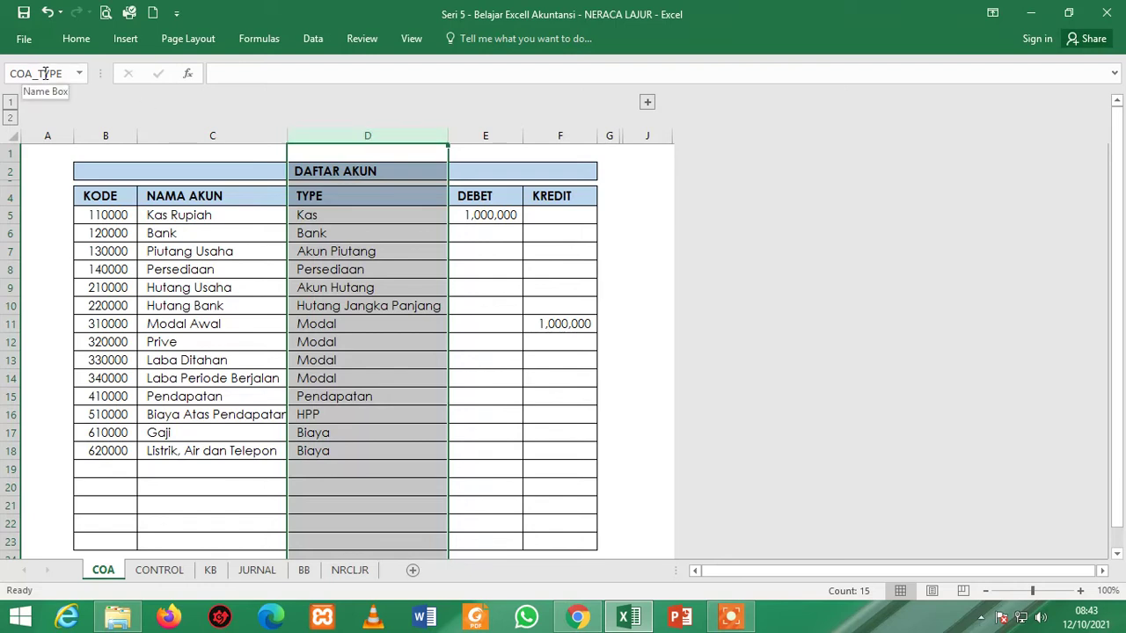
pyautogui.click(495, 135)
pyautogui.click(551, 135)
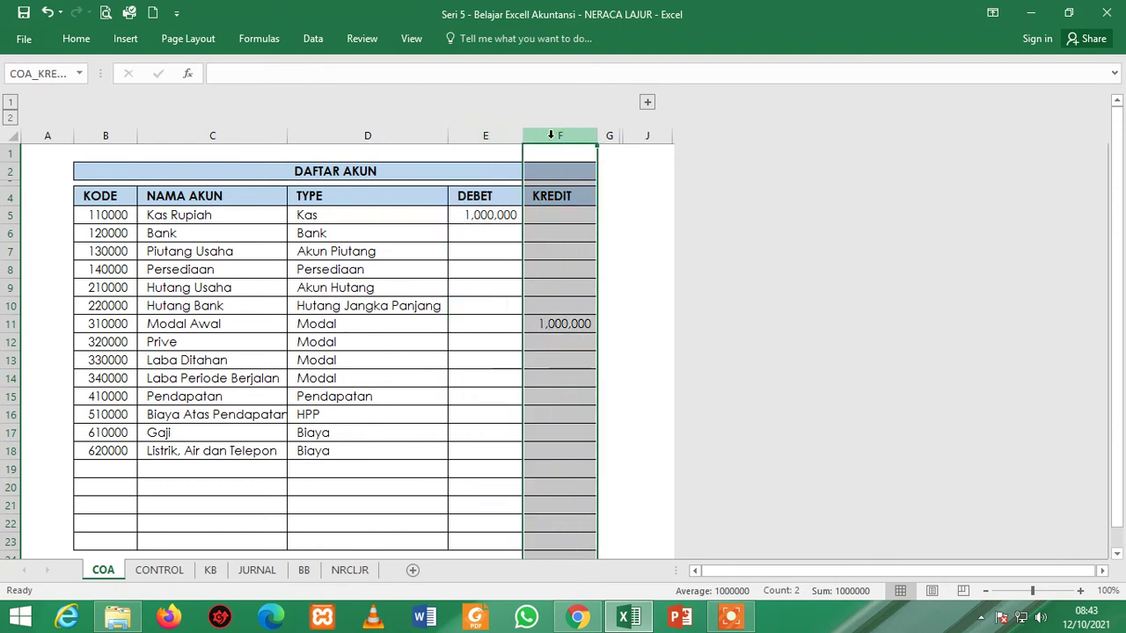
# Step: Compare the C8 and D8 formulas on NRCLJR, then trace the KODE range to the whole KODE column on the COA sheet
pyautogui.click(350, 570)
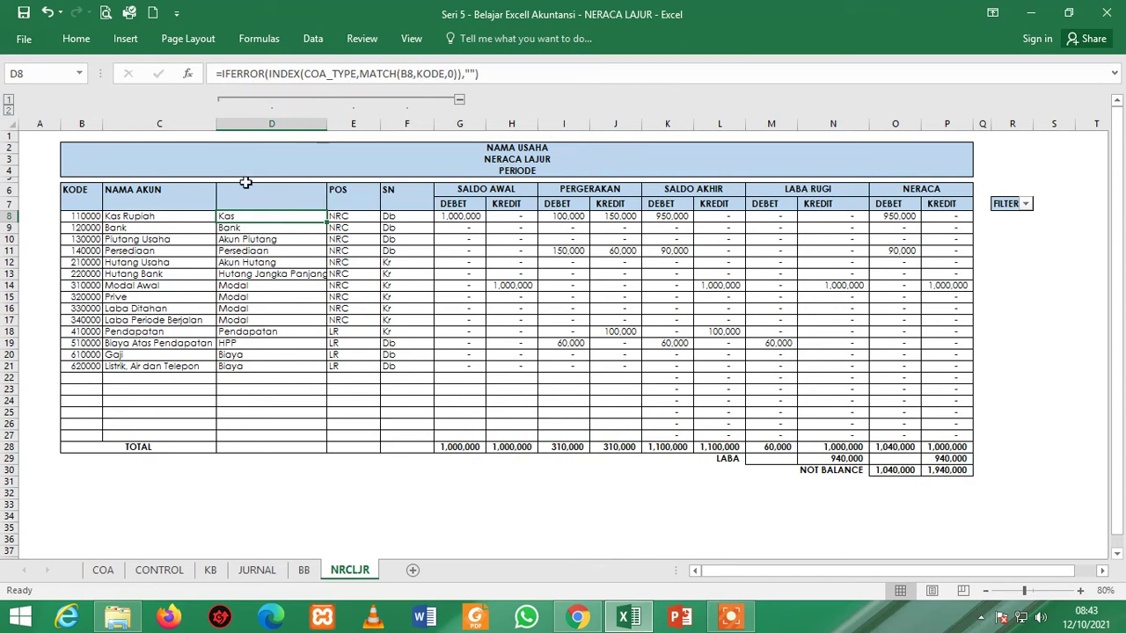
pyautogui.click(182, 219)
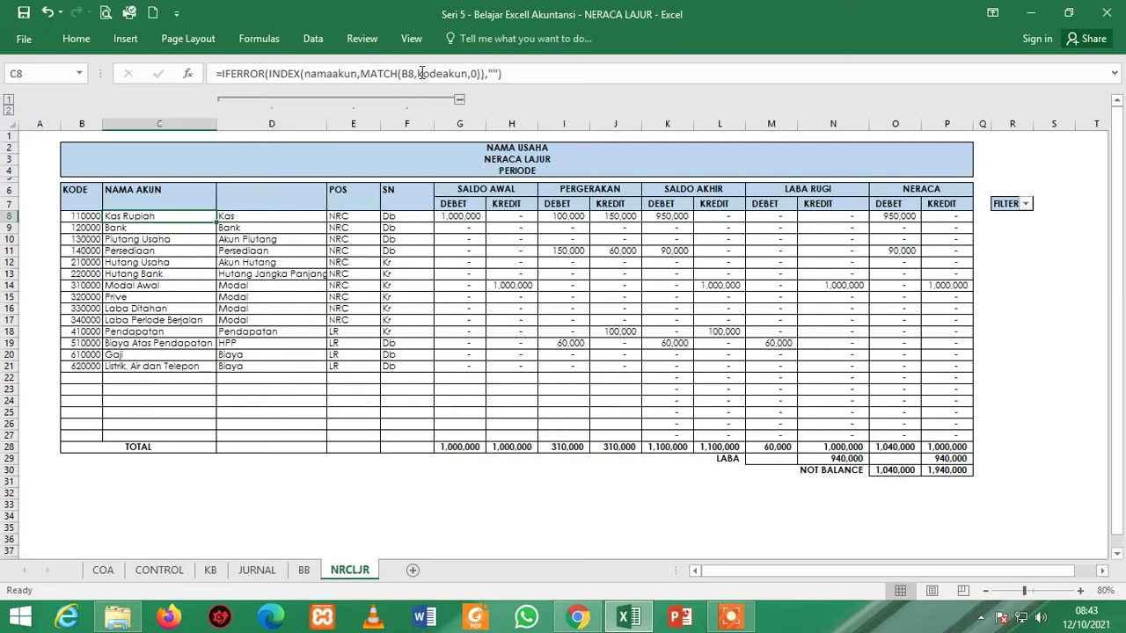
pyautogui.click(259, 216)
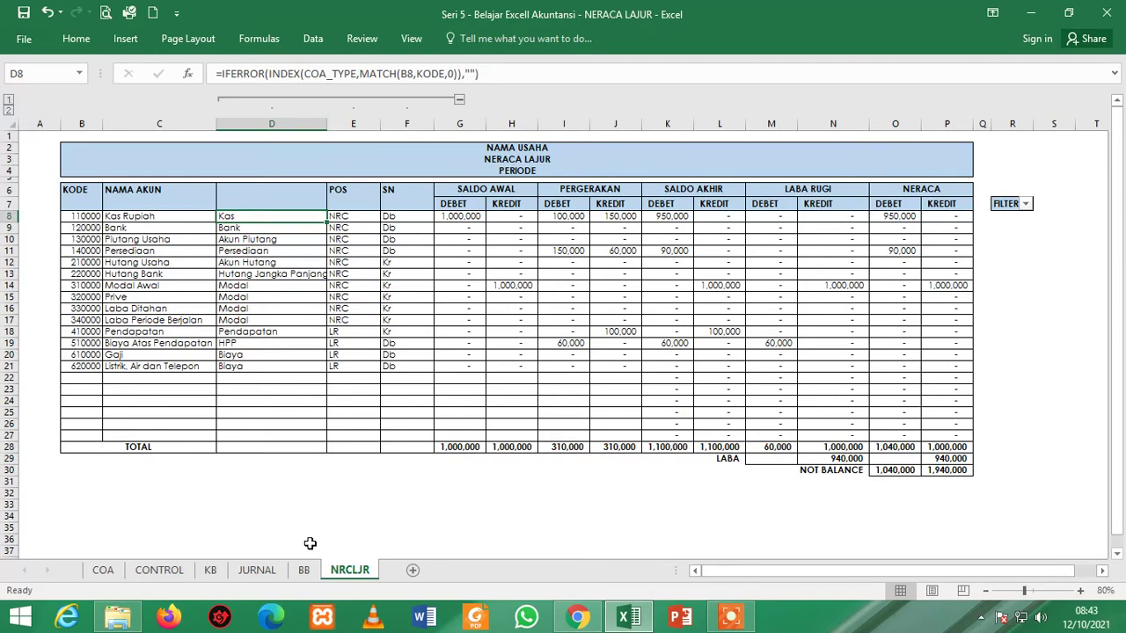
pyautogui.click(103, 572)
pyautogui.click(104, 134)
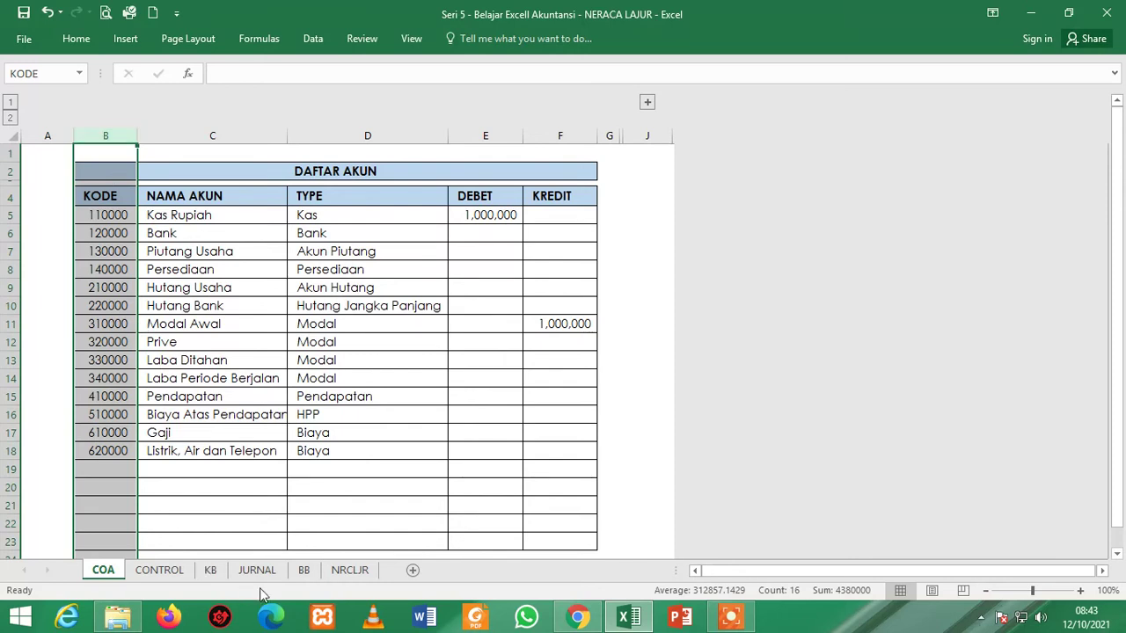
pyautogui.click(356, 572)
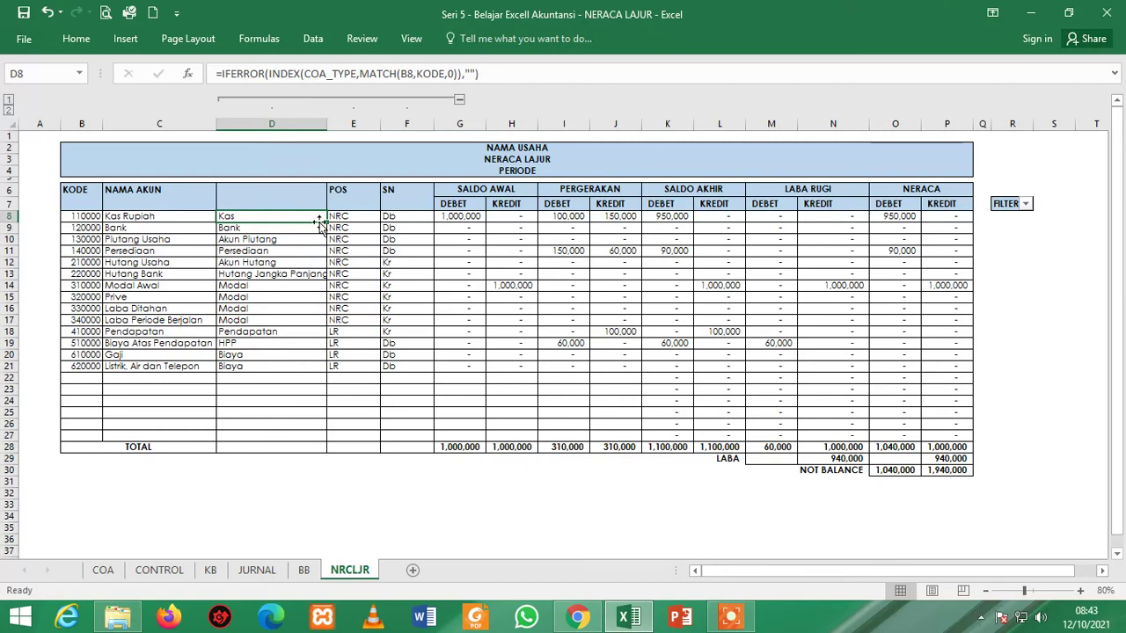
# Step: Examine the POS formula in NRCLJR cell E8 and trace the sldnormal and posisi ranges over C4:C19 and D4:D19 on the CONTROL sheet
pyautogui.click(350, 216)
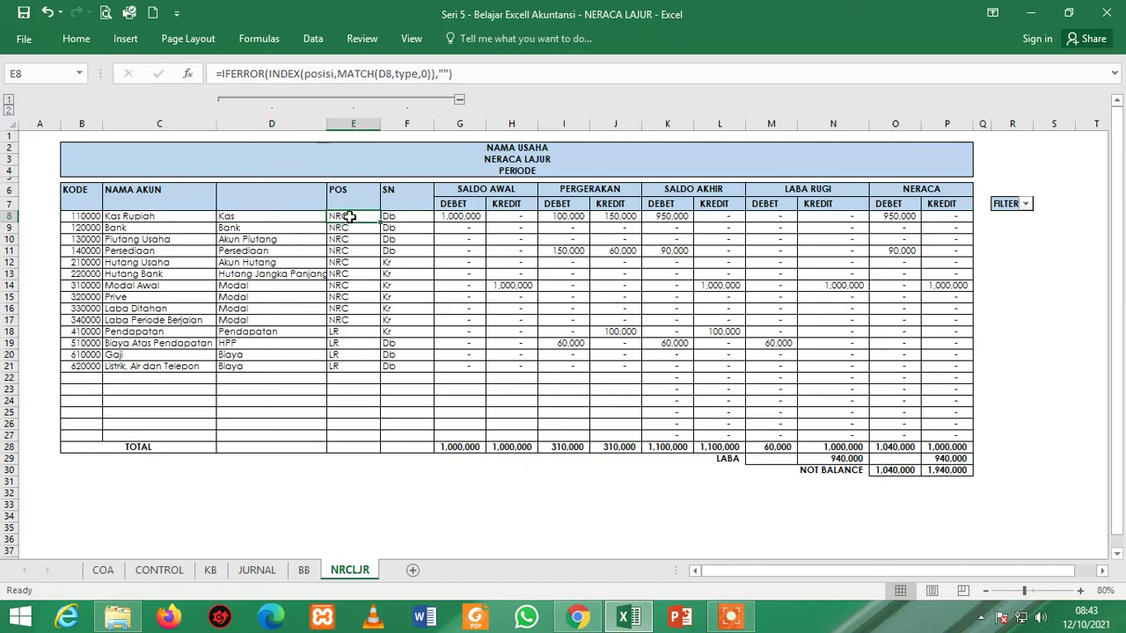
pyautogui.click(165, 574)
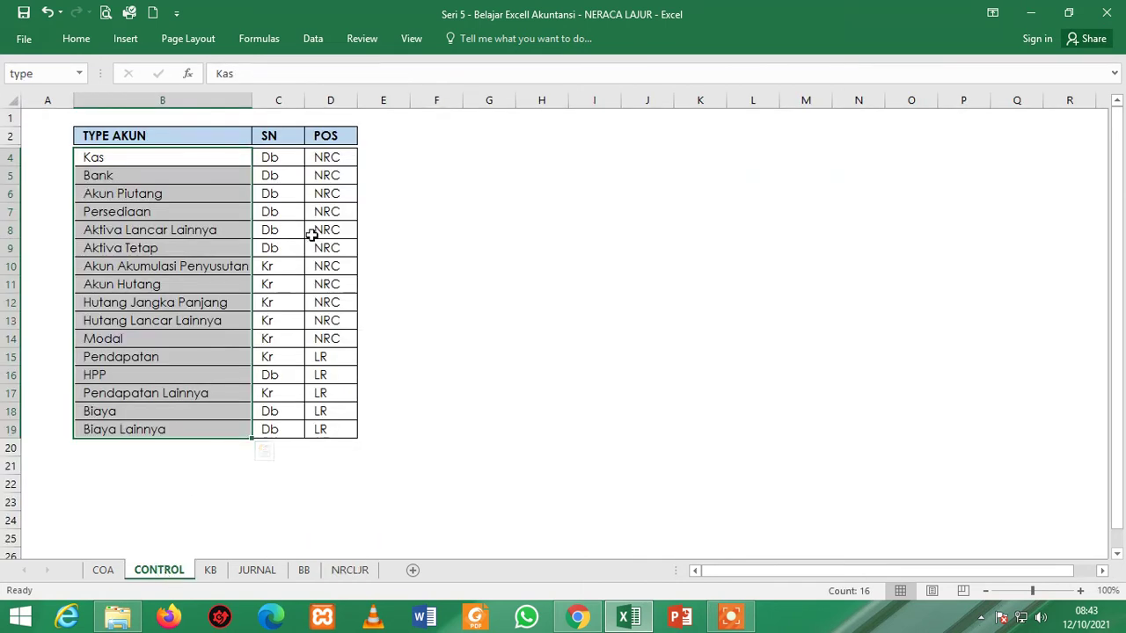
pyautogui.click(275, 99)
pyautogui.moveTo(272, 157); pyautogui.dragTo(277, 428)
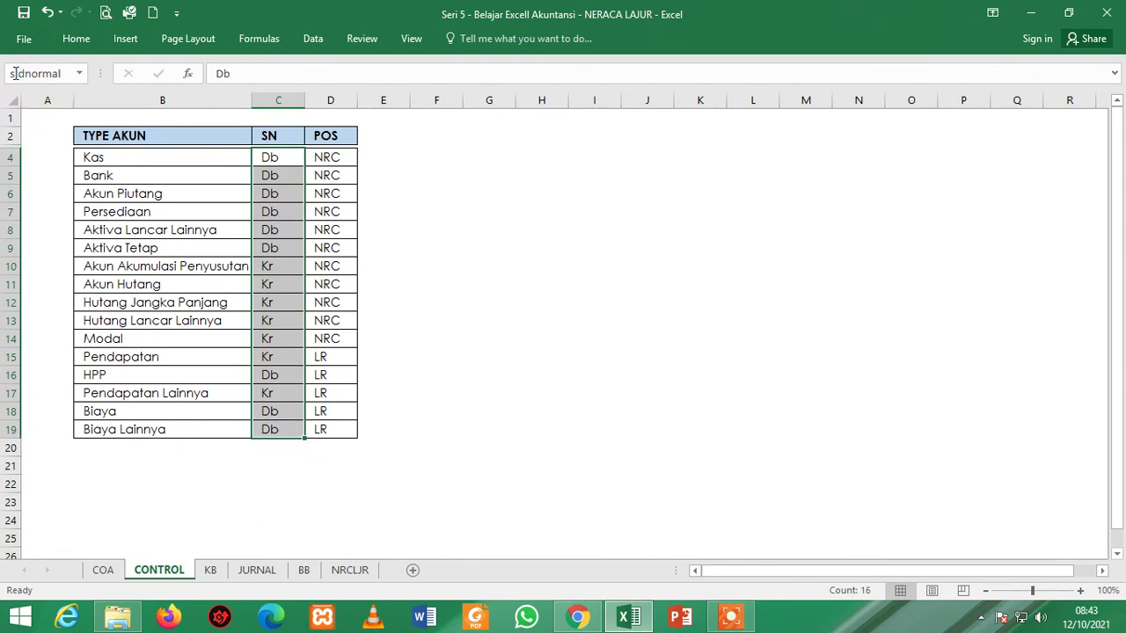
pyautogui.moveTo(322, 156); pyautogui.dragTo(335, 432)
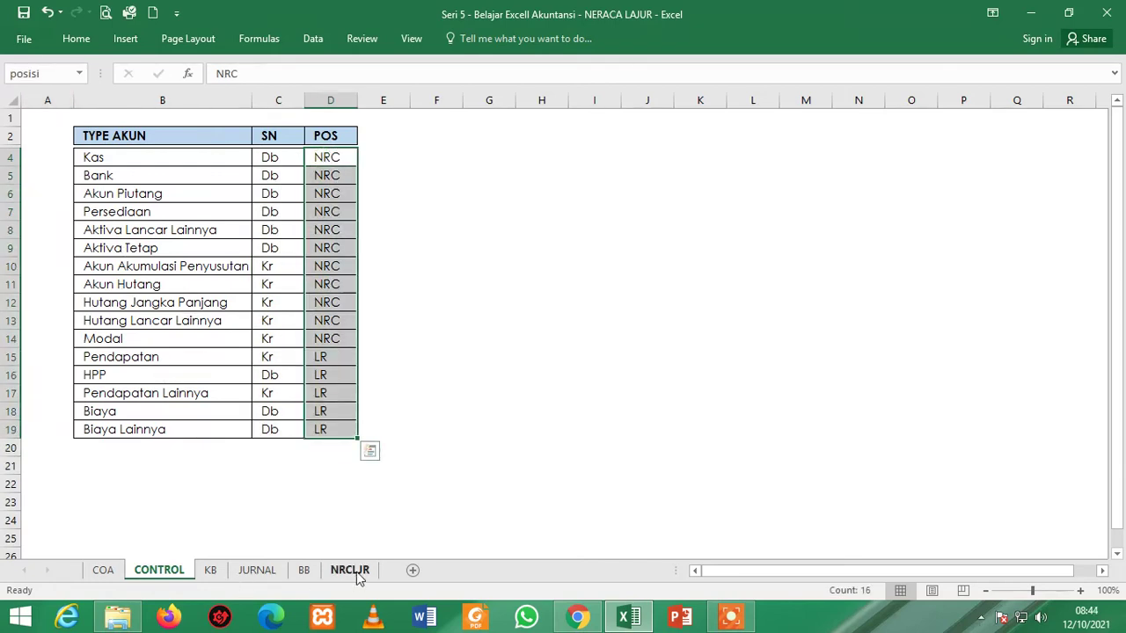
pyautogui.click(353, 572)
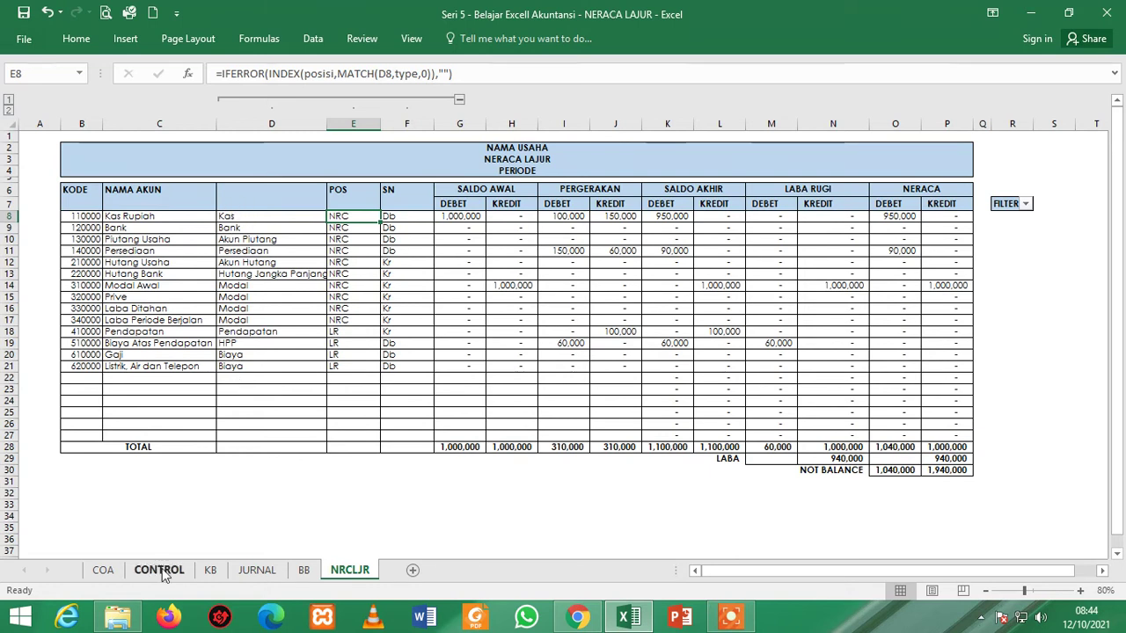
# Step: Compare the COA sheet's TYPE column, named COA_TYPE, with the type range over B4:B19 on the CONTROL sheet
pyautogui.click(103, 570)
pyautogui.click(347, 135)
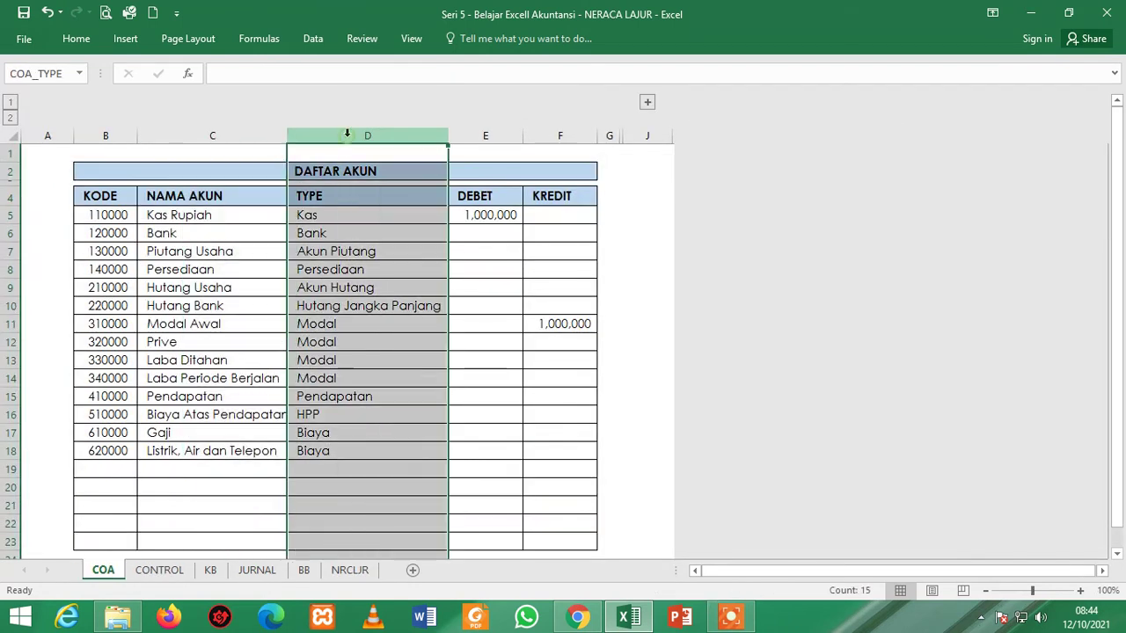
pyautogui.moveTo(317, 220); pyautogui.dragTo(314, 445)
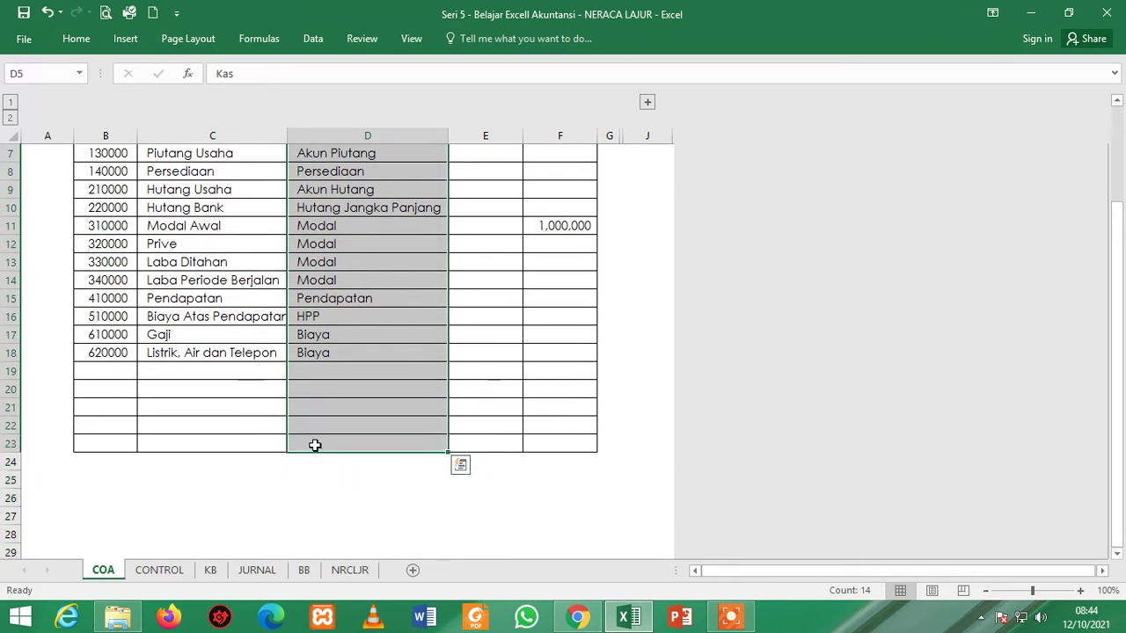
pyautogui.click(171, 574)
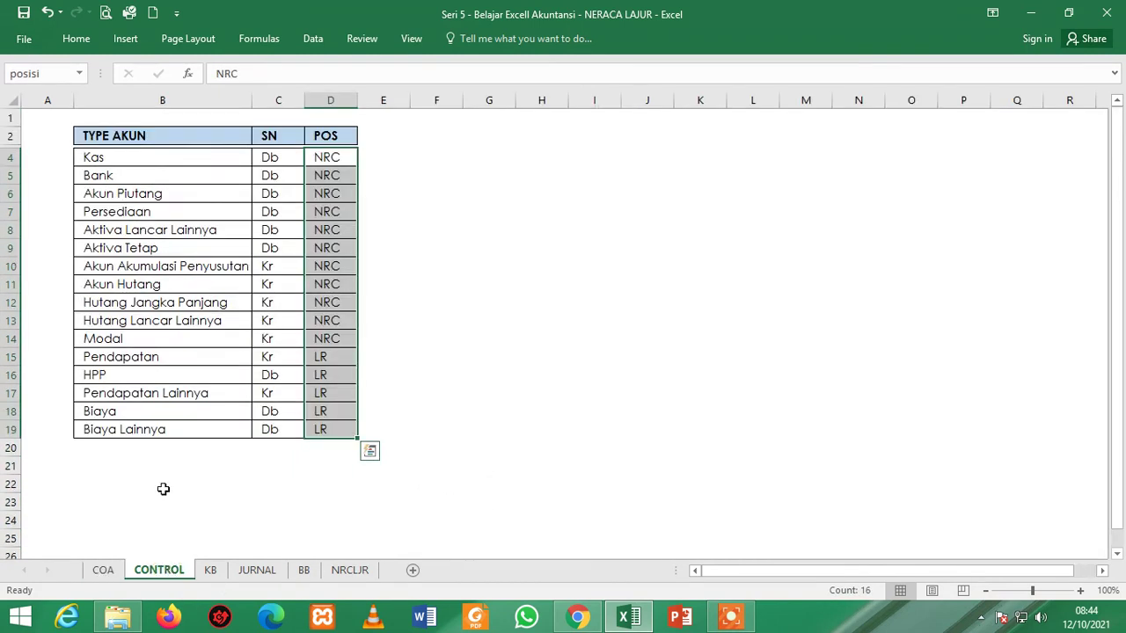
pyautogui.click(162, 101)
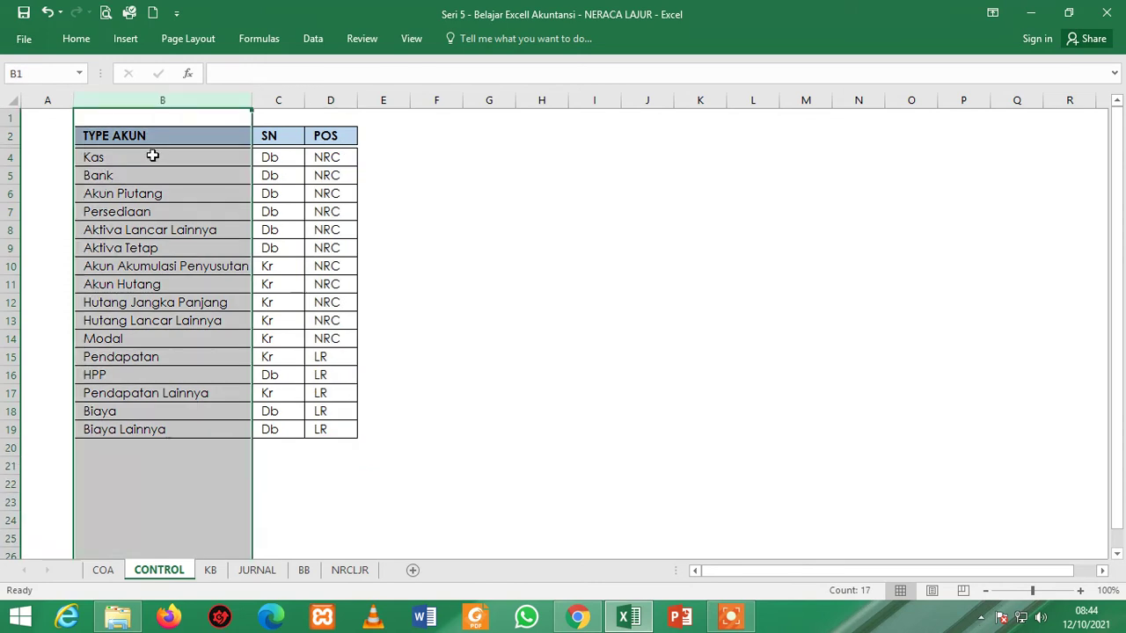
pyautogui.moveTo(159, 156); pyautogui.dragTo(156, 432)
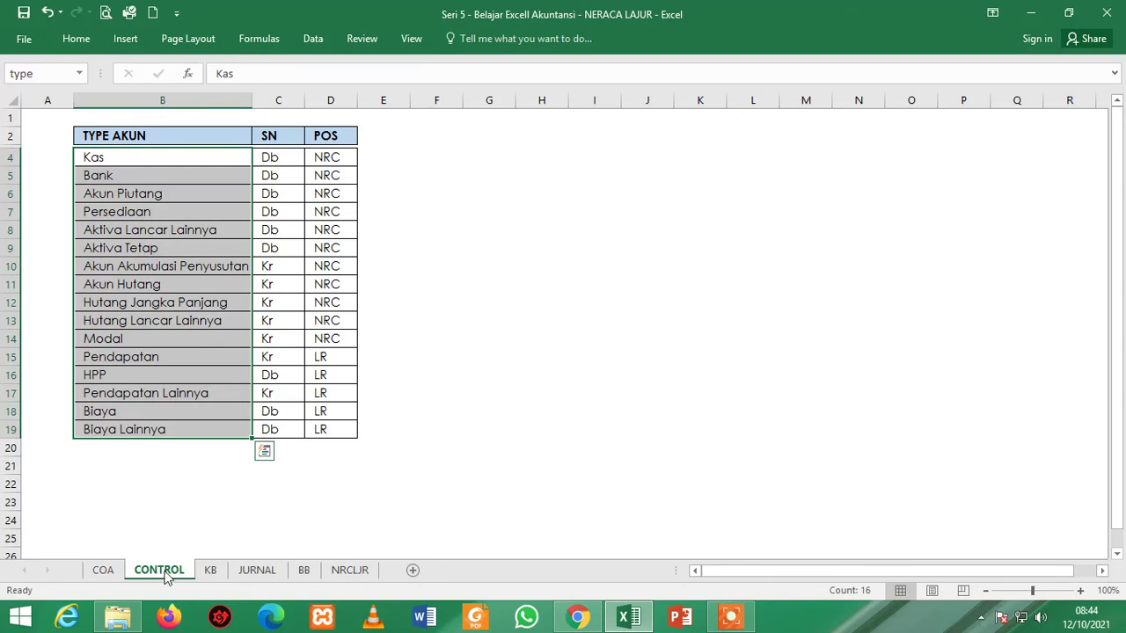
# Step: Recheck the account types on COA against the TYPE AKUN list on CONTROL and return to the POS formula on NRCLJR
pyautogui.click(103, 571)
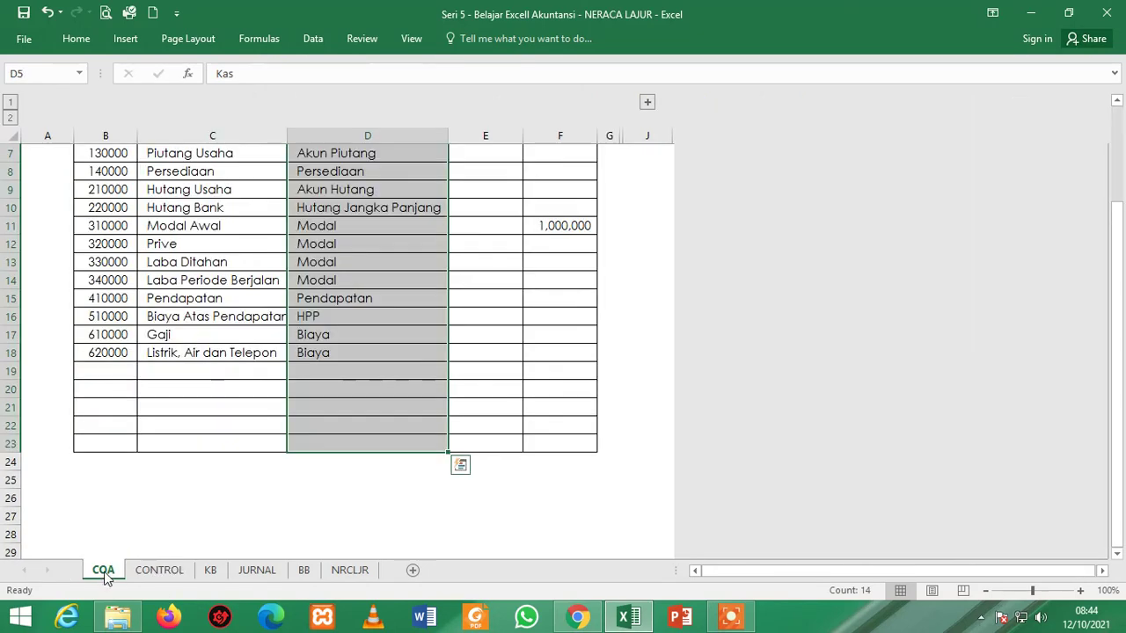
pyautogui.click(157, 574)
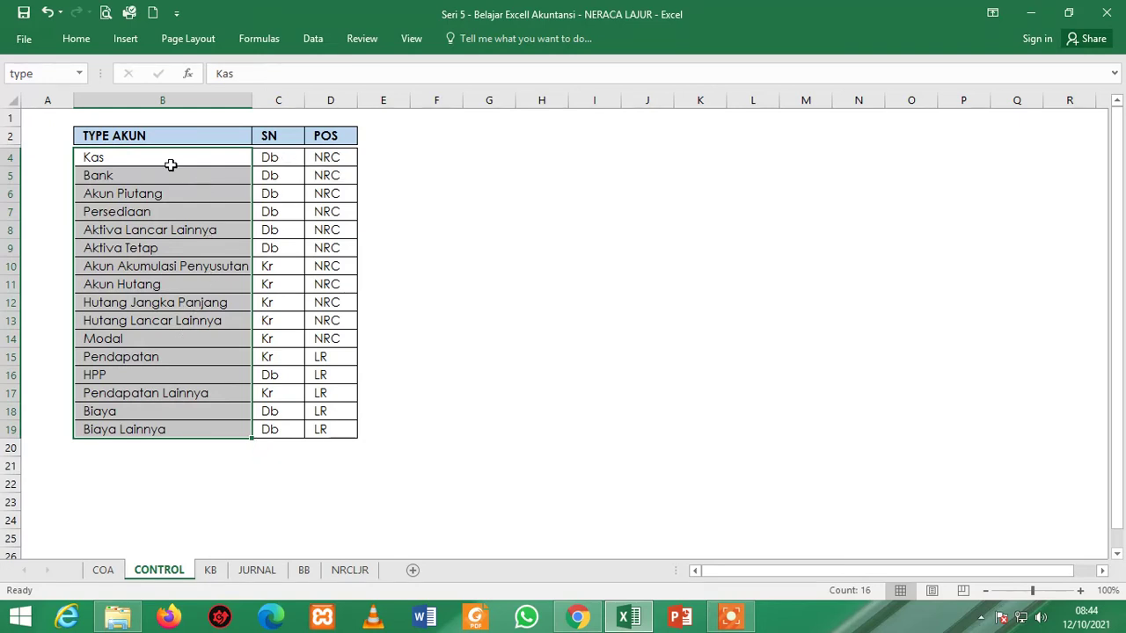
pyautogui.moveTo(137, 155); pyautogui.dragTo(131, 432)
pyautogui.click(352, 573)
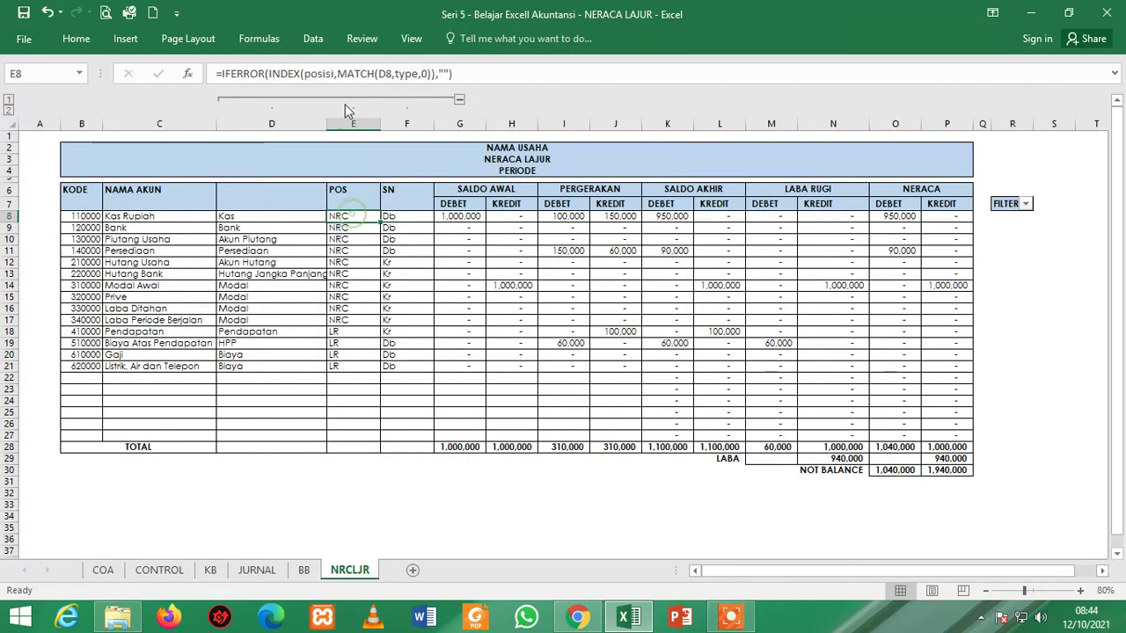
# Step: Examine the SN formula in F8 and compare the SALDO AWAL debit and credit formulas in G8 and H8 on NRCLJR
pyautogui.click(392, 217)
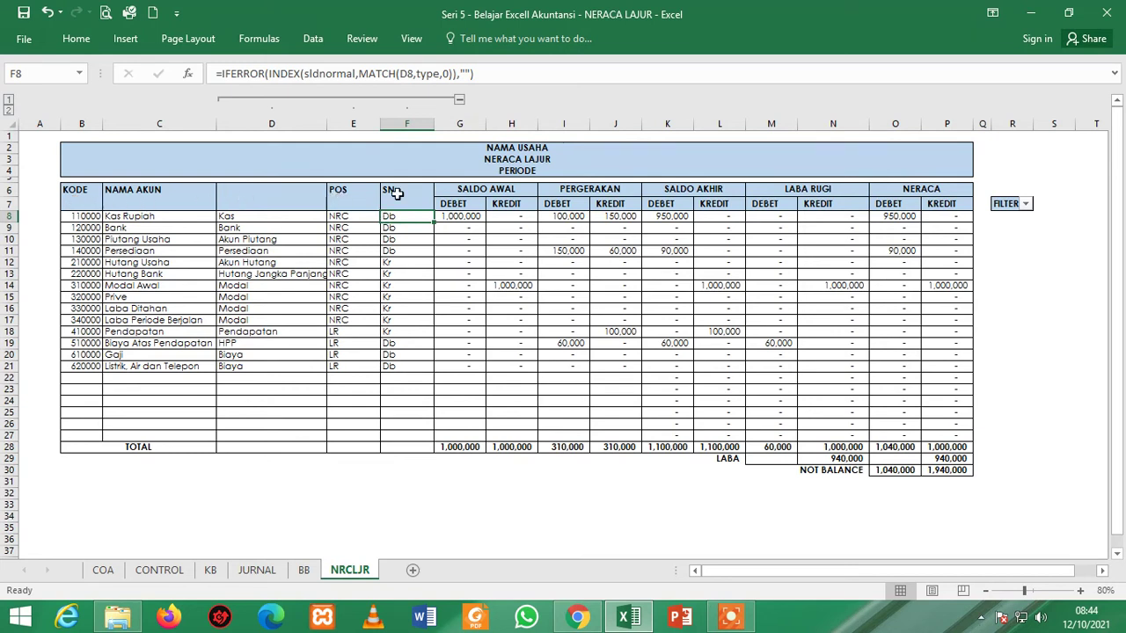
pyautogui.click(455, 217)
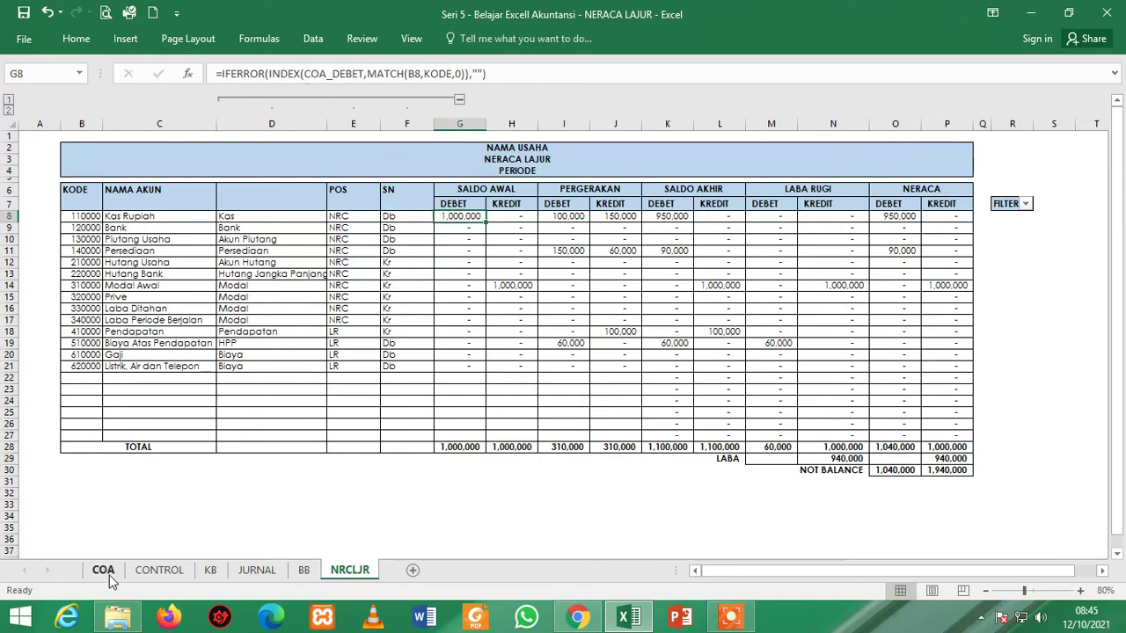
pyautogui.click(509, 218)
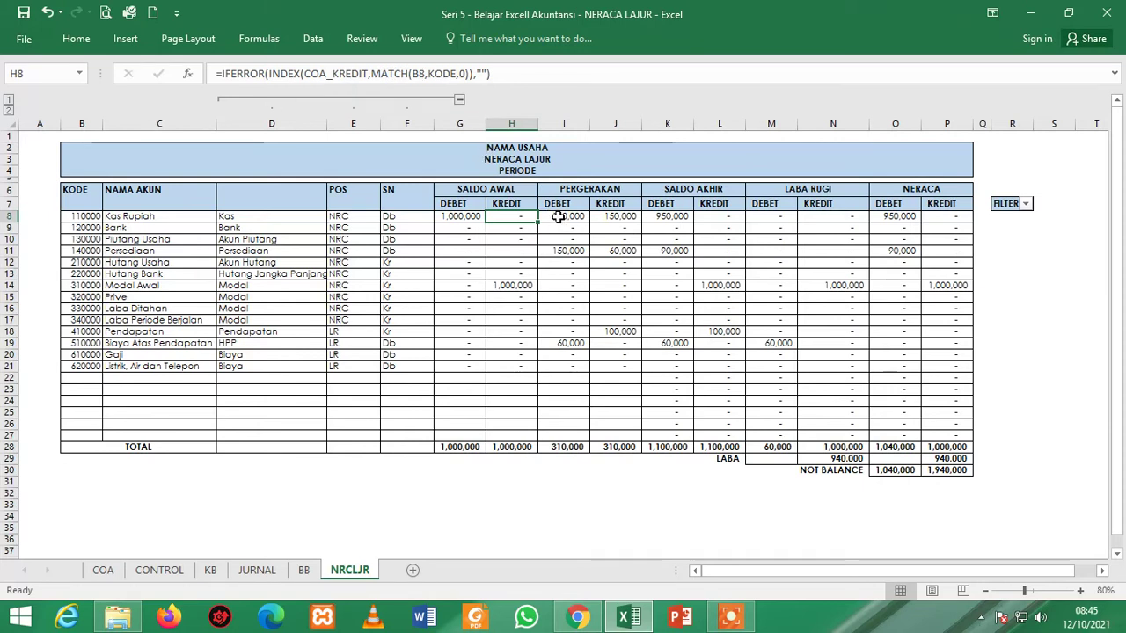
pyautogui.click(463, 215)
pyautogui.click(506, 217)
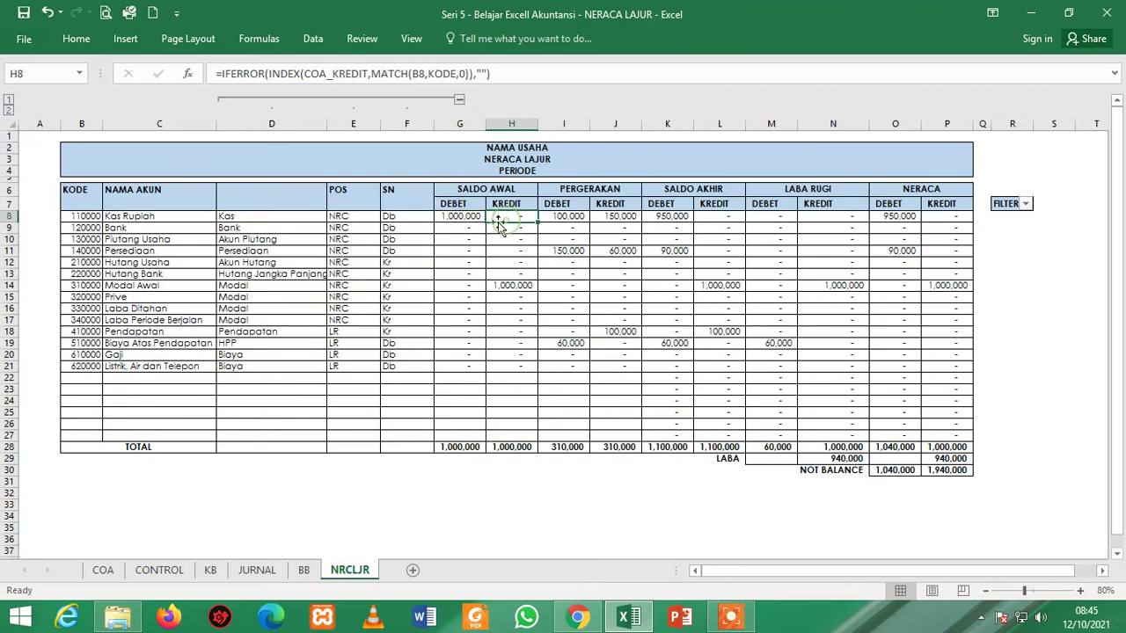
# Step: Trace the COA_DEBET and COA_KREDIT ranges to columns E and F on the COA sheet and return to NRCLJR
pyautogui.click(102, 570)
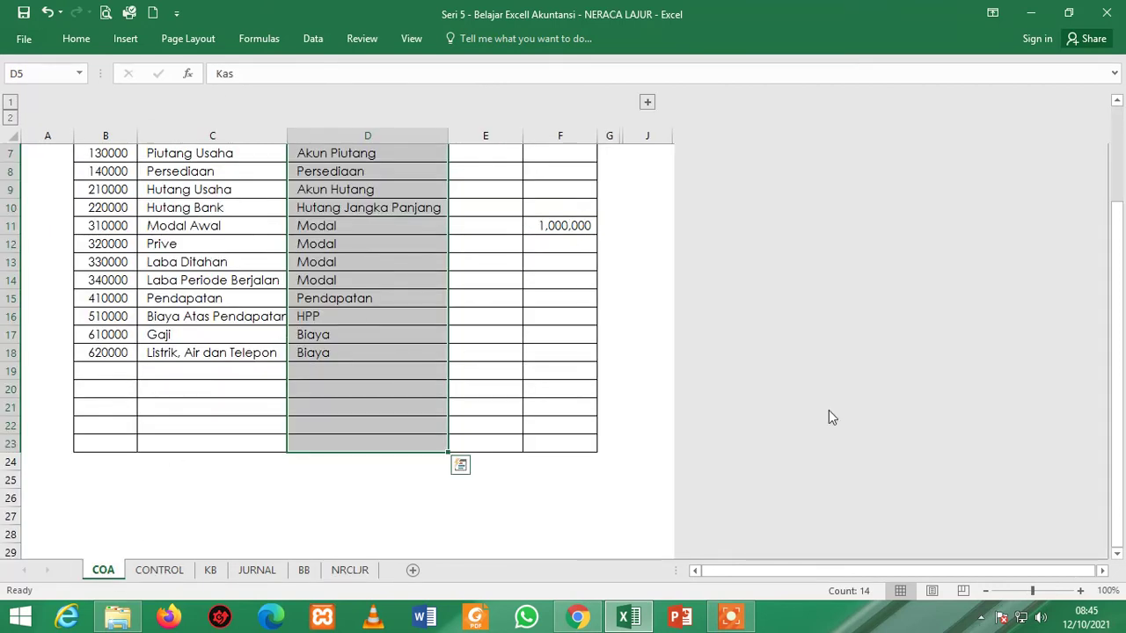
pyautogui.moveTo(1106, 312); pyautogui.dragTo(1095, 171)
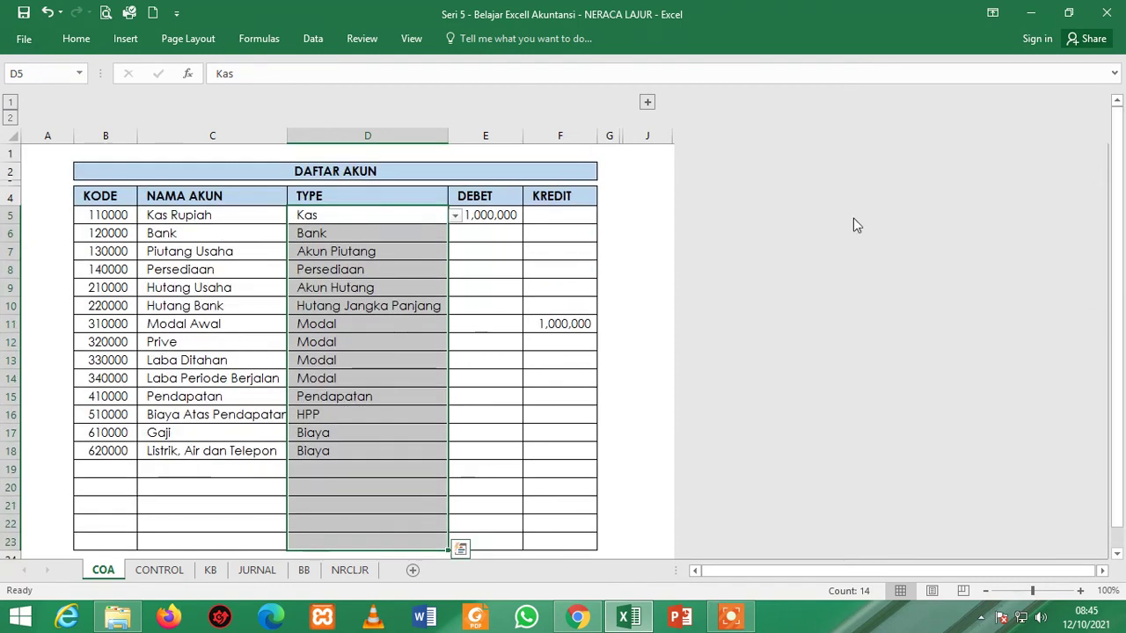
pyautogui.click(486, 153)
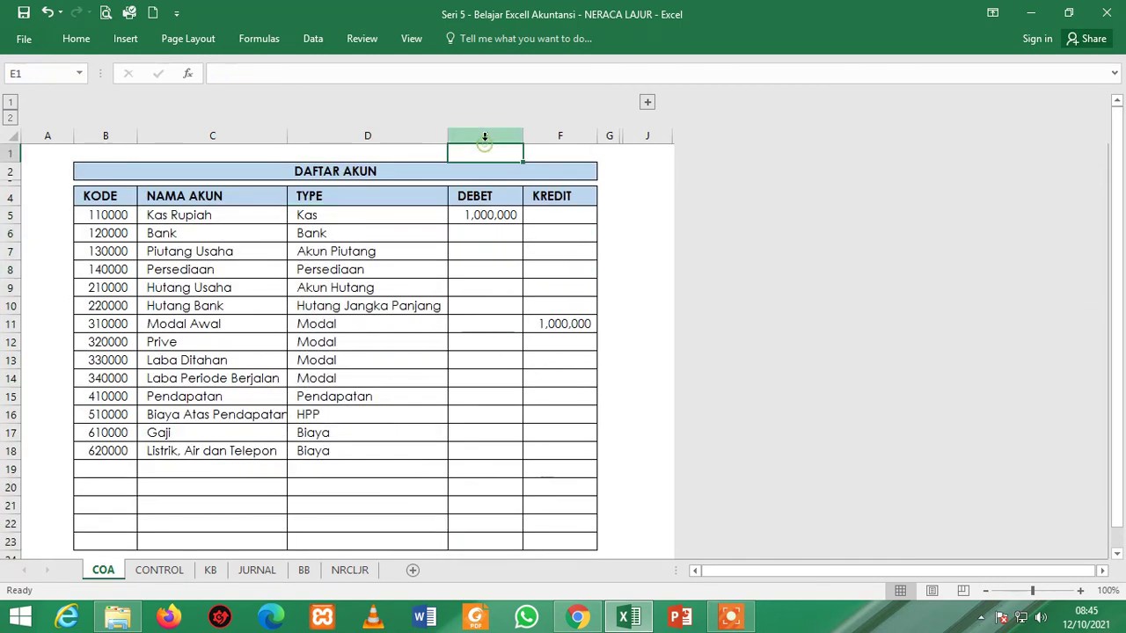
pyautogui.click(486, 136)
pyautogui.click(554, 138)
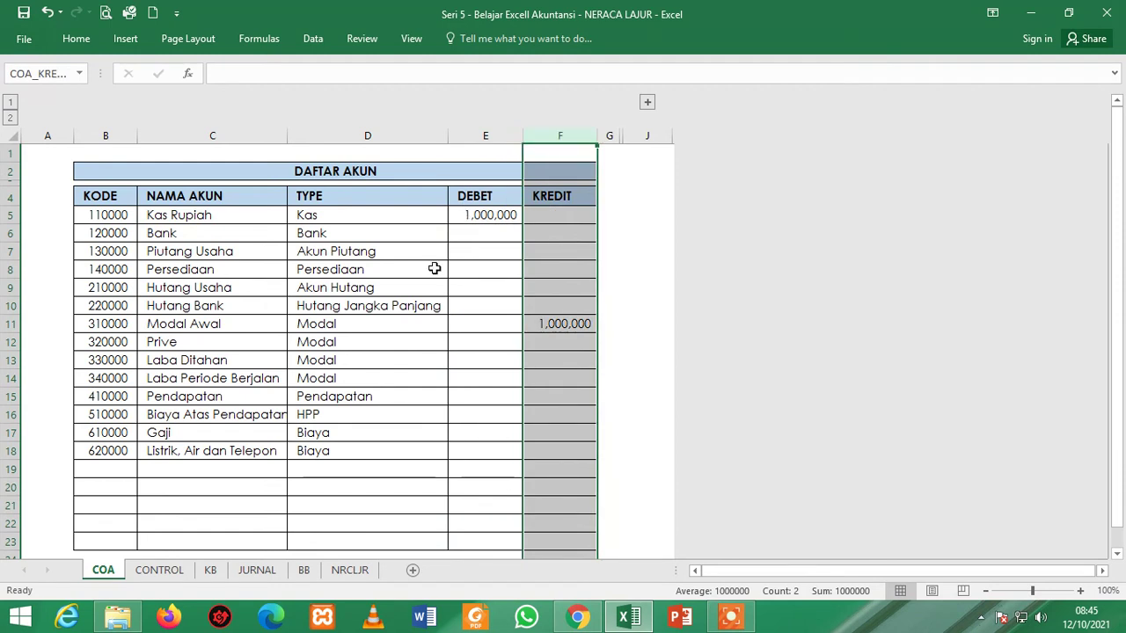
pyautogui.click(343, 571)
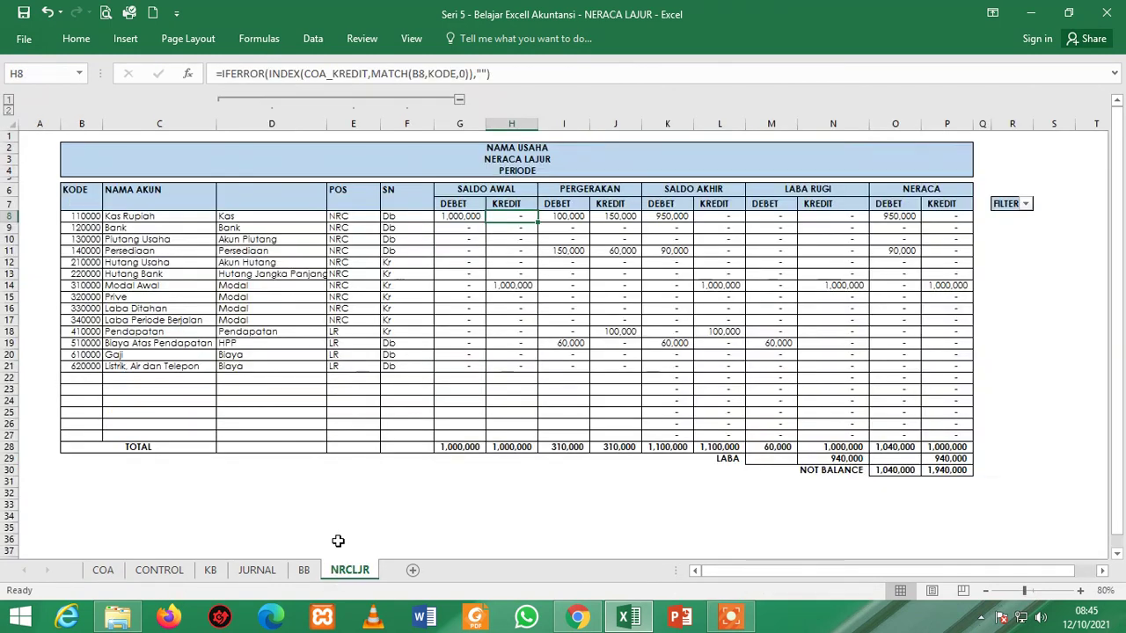
# Step: Examine the PERGERAKAN debit SUMIF formula in I8 and trace the JU_KODE, JU_DEBET and JU_KREDIT columns on the JURNAL sheet
pyautogui.click(569, 219)
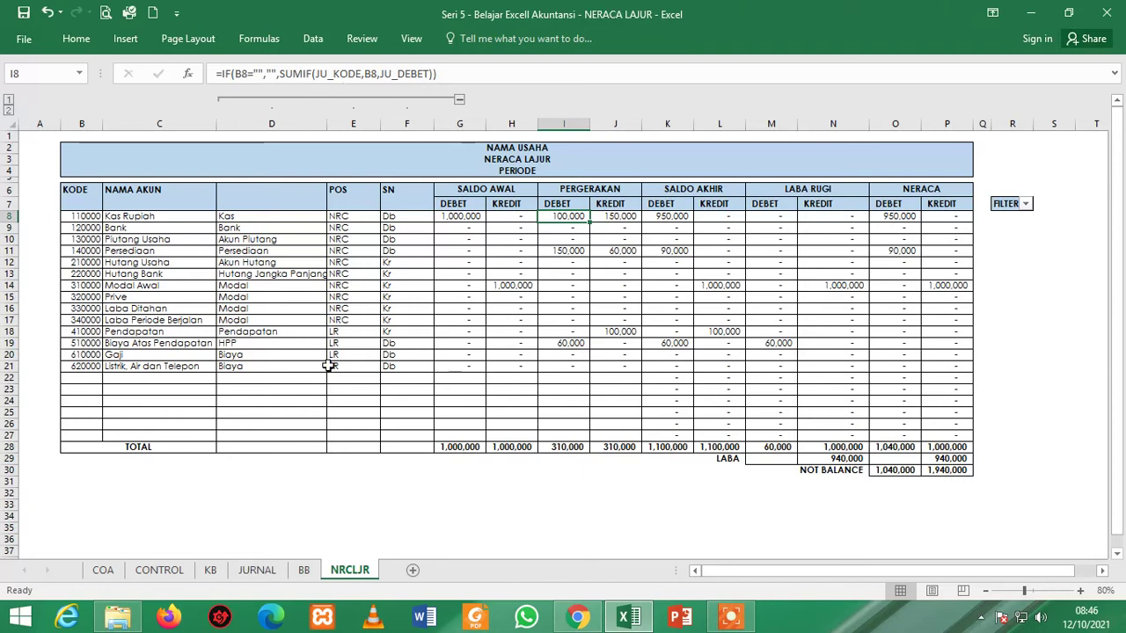
pyautogui.click(257, 570)
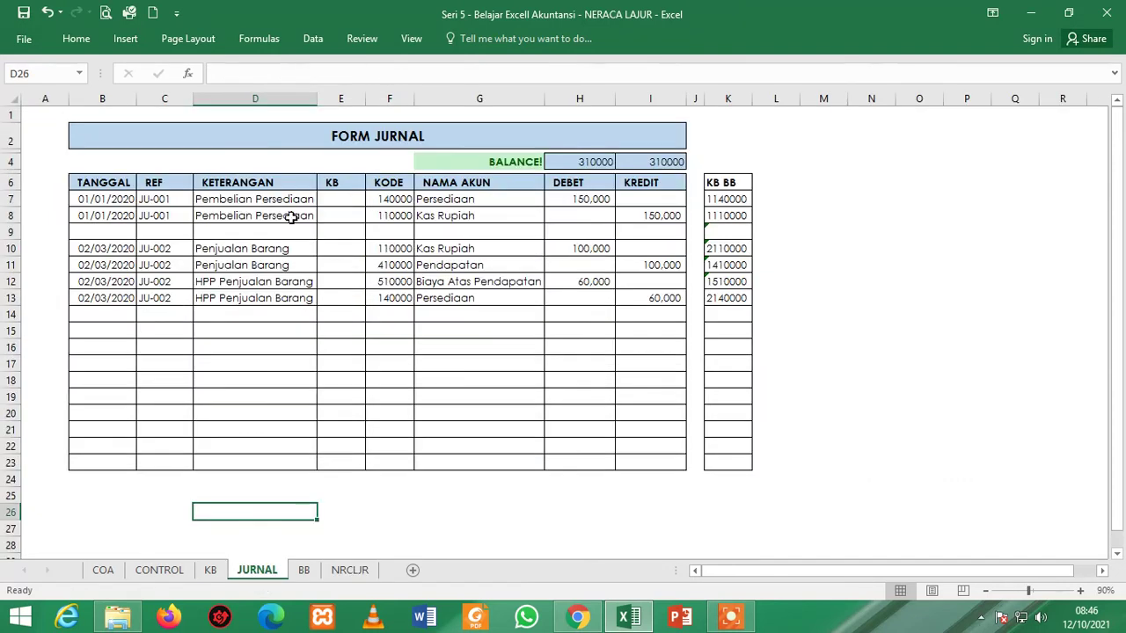
pyautogui.click(388, 99)
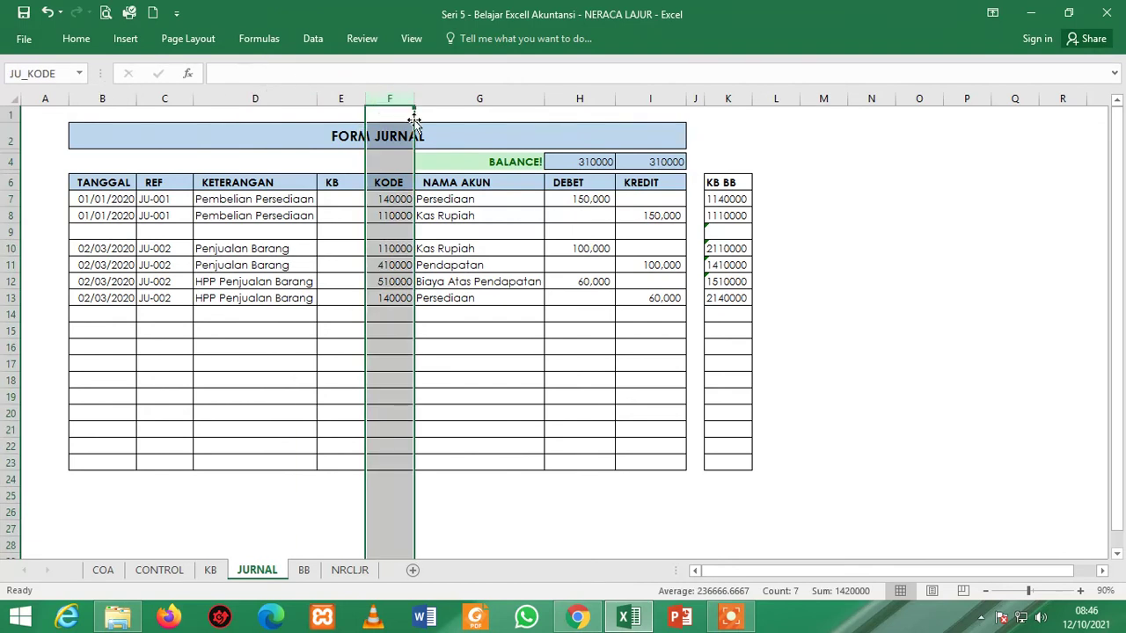
pyautogui.click(579, 99)
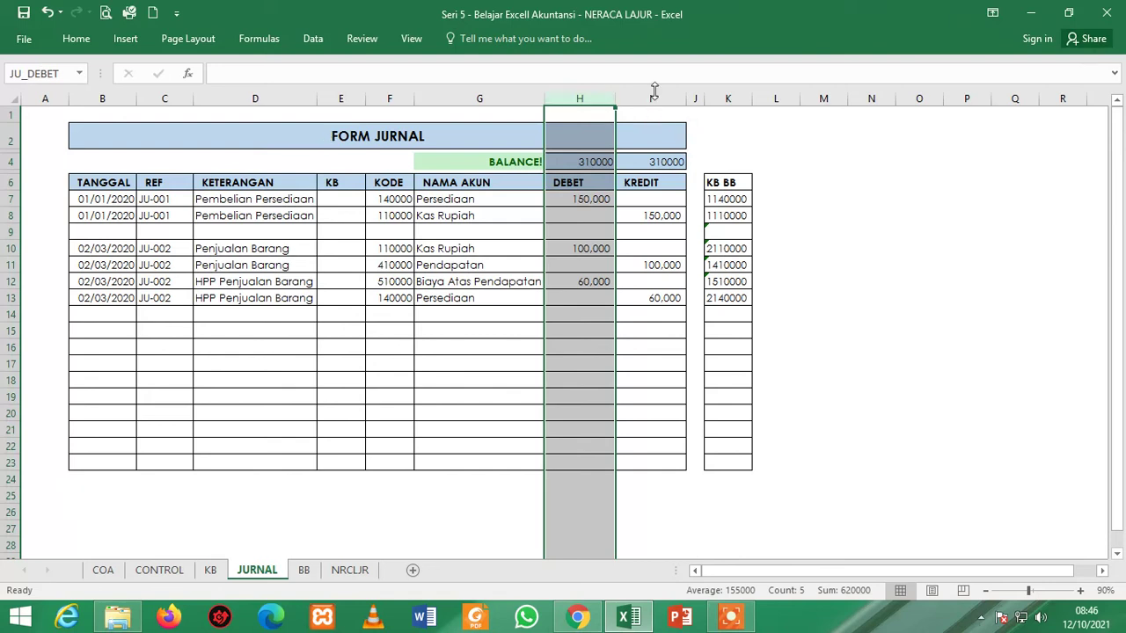
pyautogui.click(651, 98)
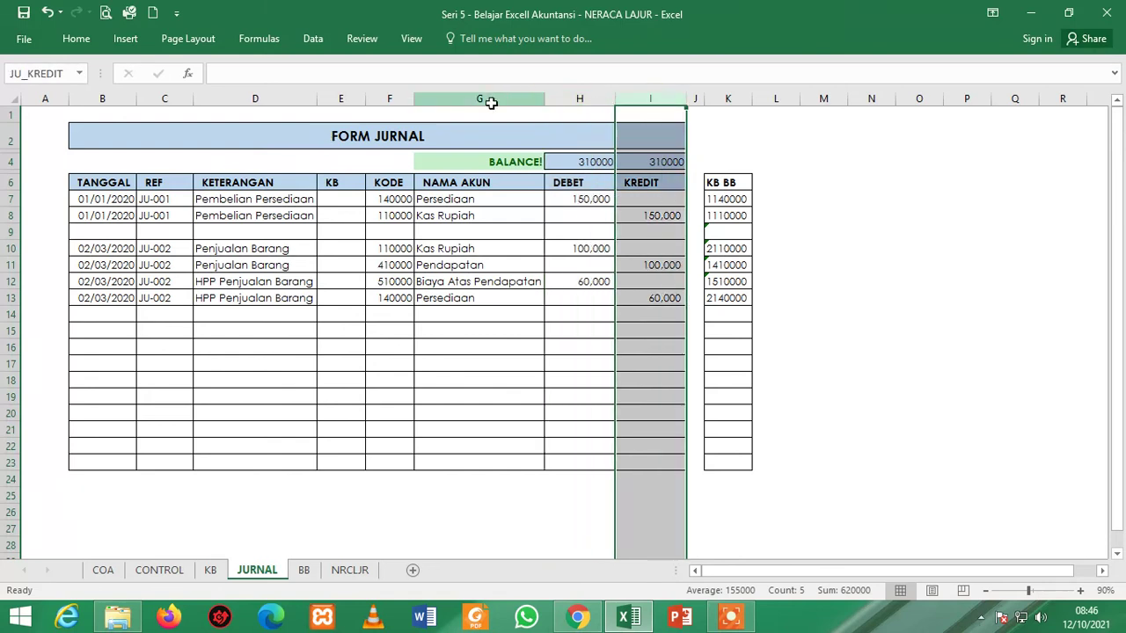
# Step: Check the range names of the NAMA AKUN, REF and TANGGAL columns on the JURNAL sheet
pyautogui.click(491, 98)
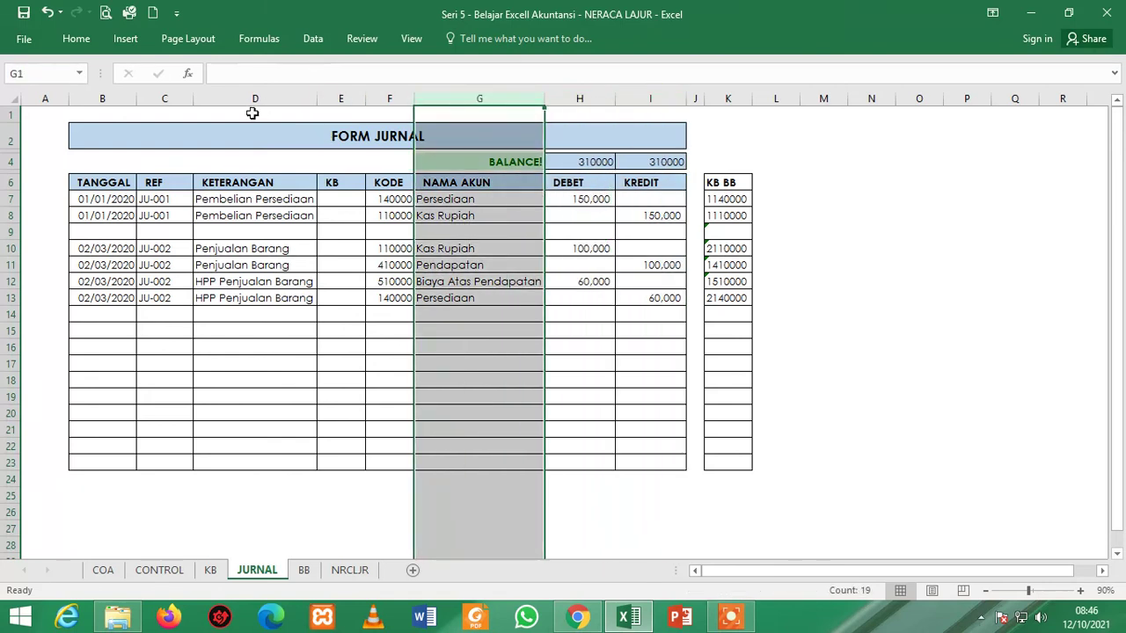
pyautogui.click(158, 98)
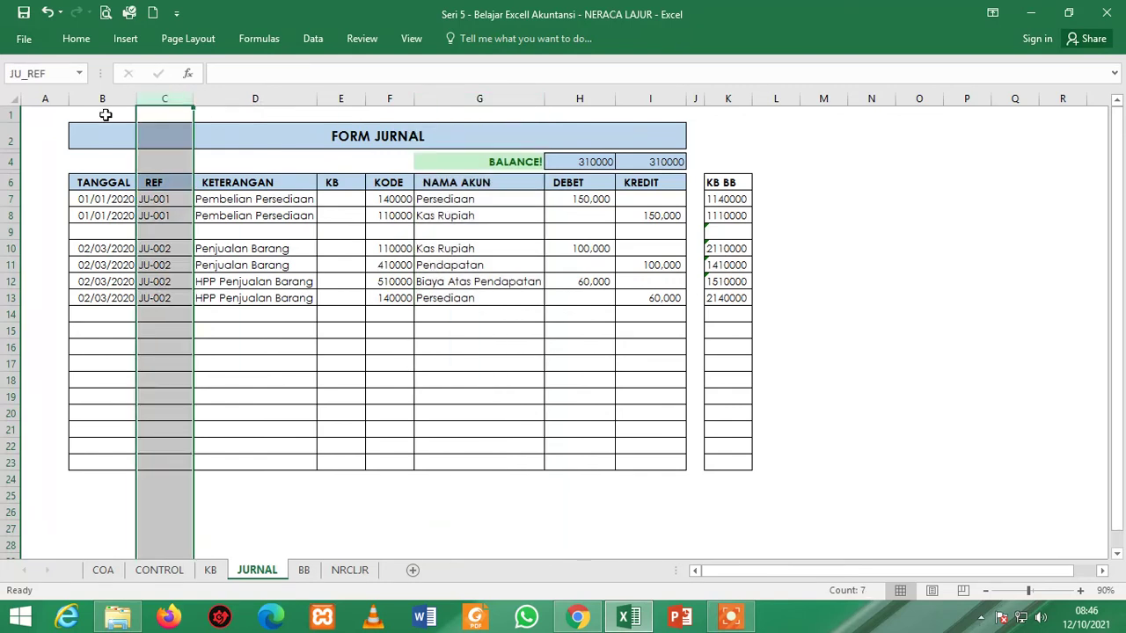
pyautogui.click(100, 97)
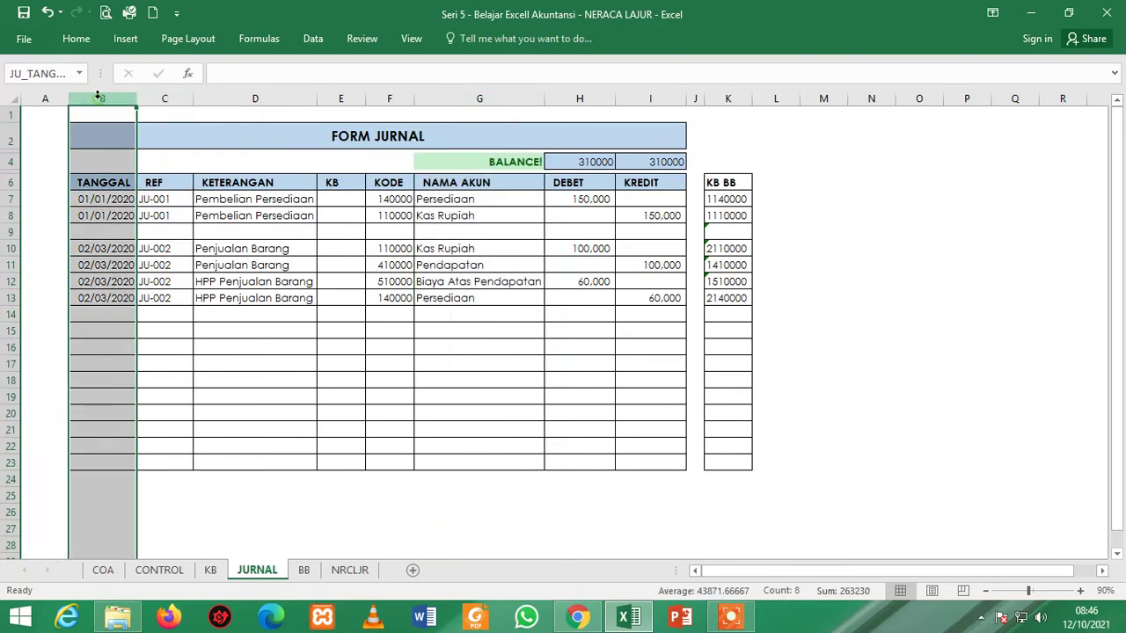
# Step: Check the range name of the KETERANGAN column on JURNAL and examine the PERGERAKAN credit formula in J8 on NRCLJR
pyautogui.click(247, 98)
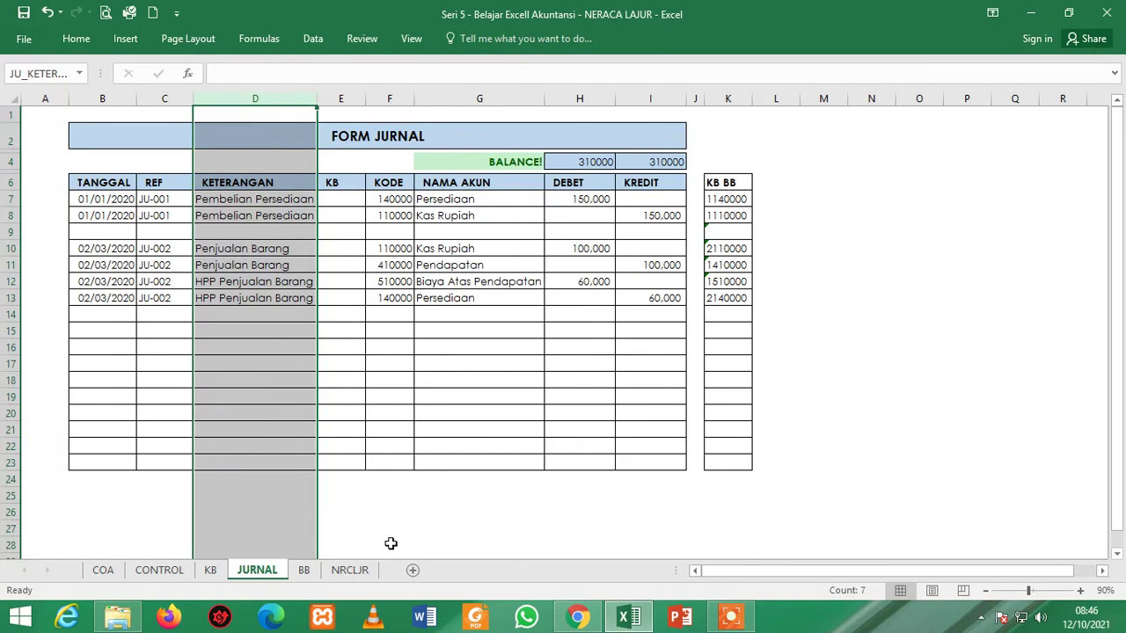
pyautogui.click(349, 570)
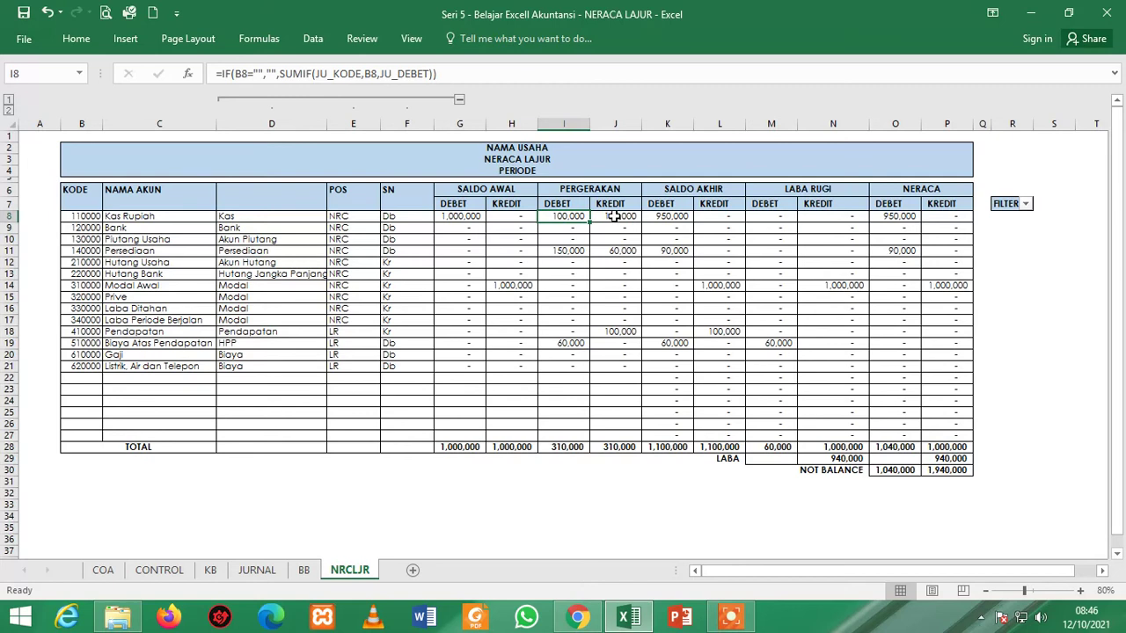
pyautogui.click(615, 216)
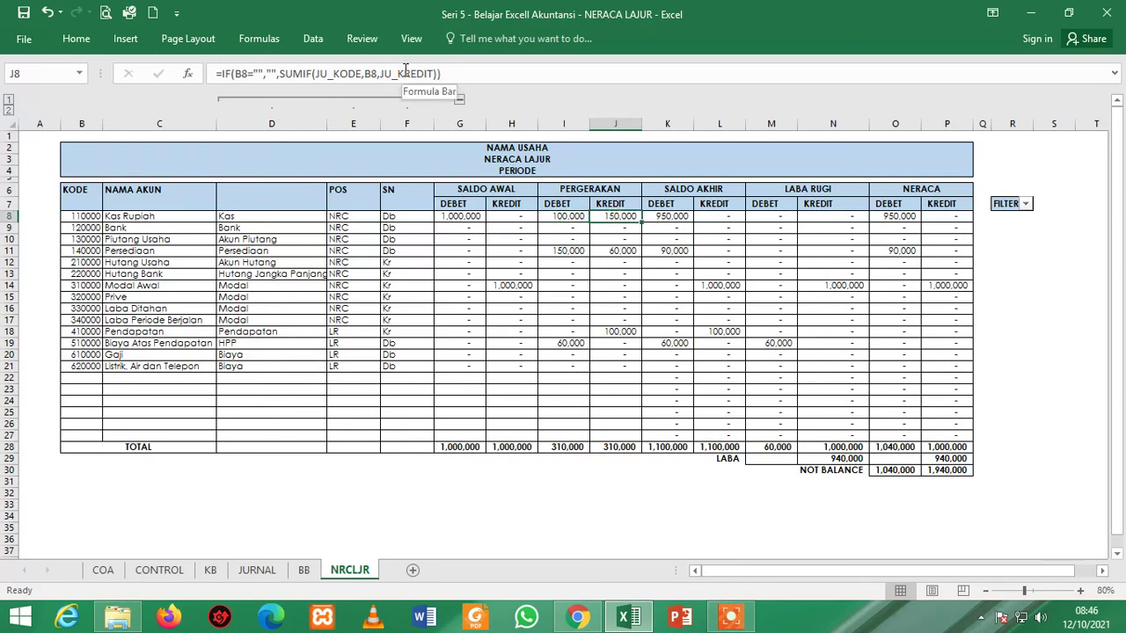
# Step: Examine the row 8 formulas of the SALDO AKHIR and LABA RUGI debit and credit columns on NRCLJR
pyautogui.click(666, 216)
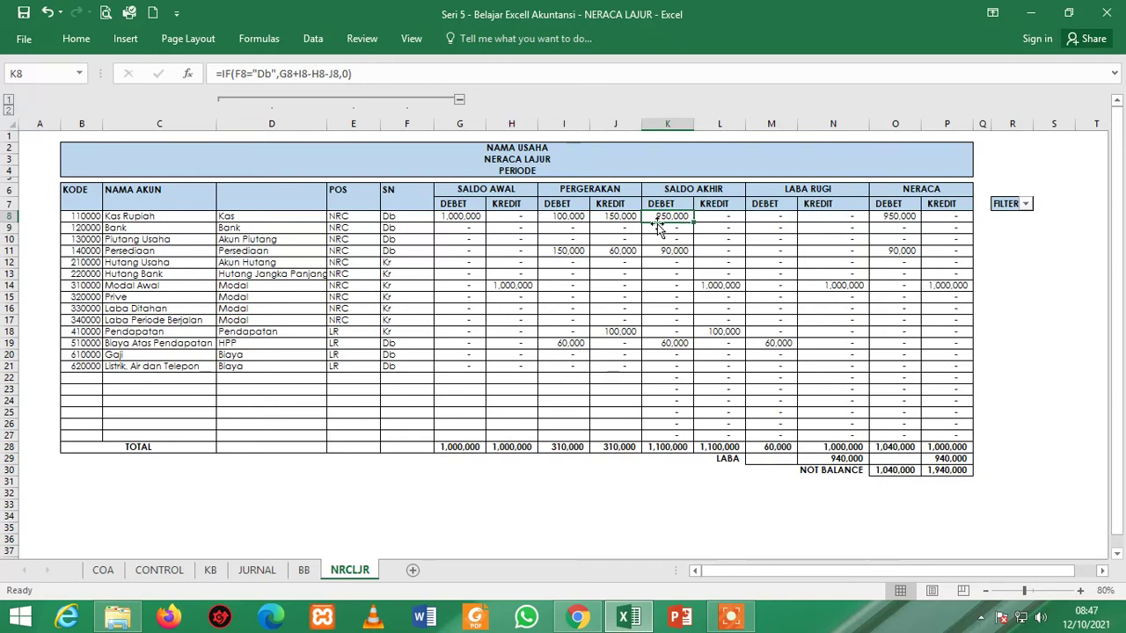
pyautogui.click(710, 218)
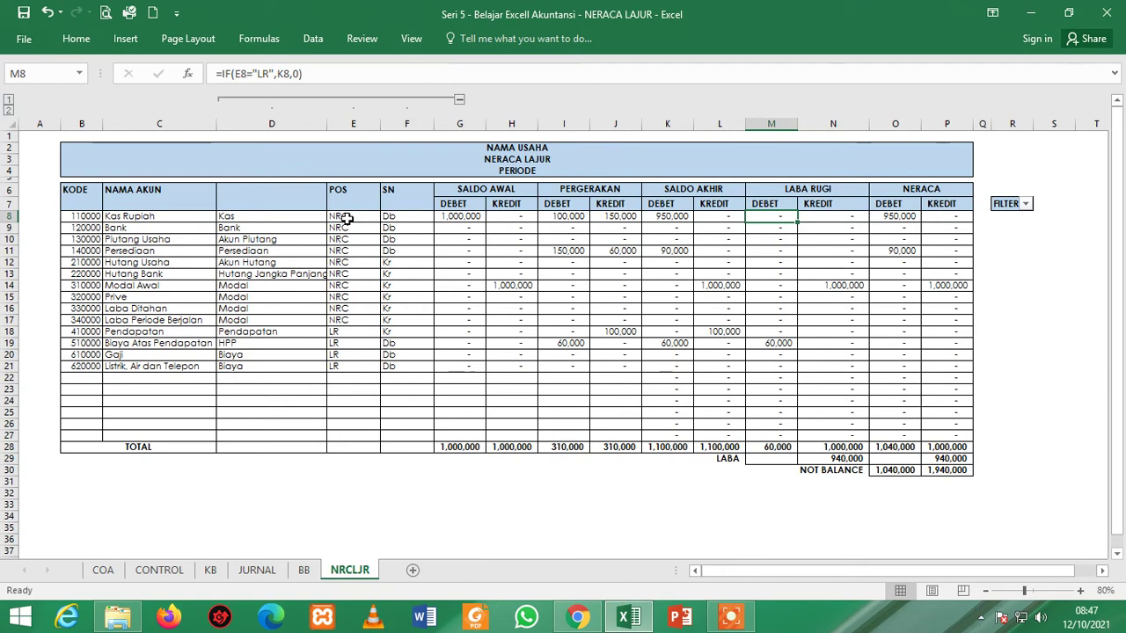
pyautogui.click(824, 218)
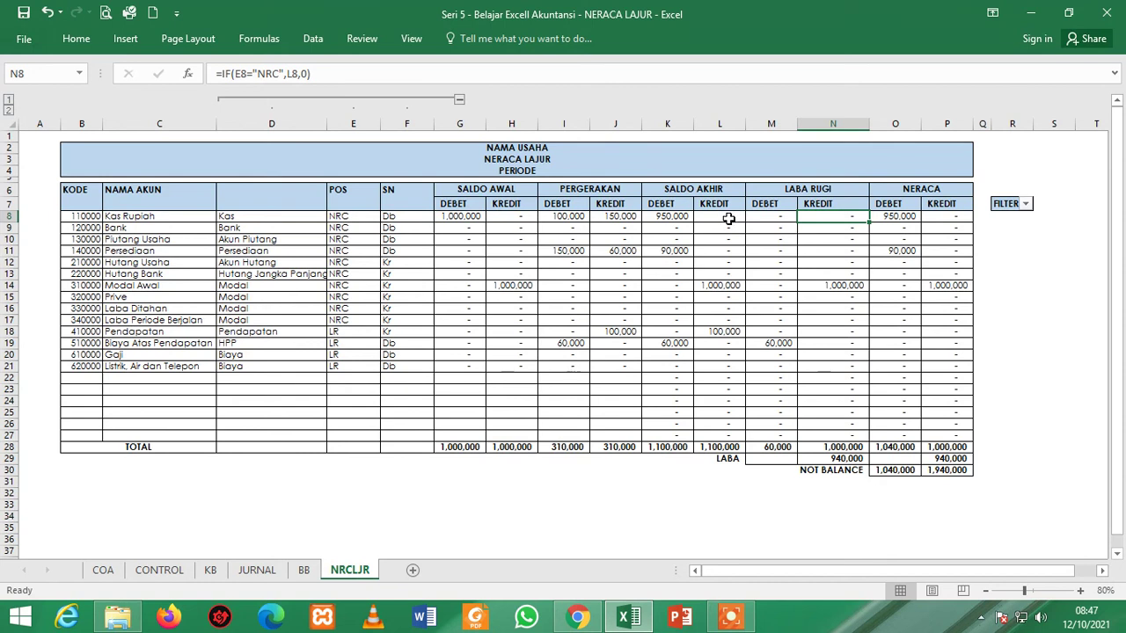
# Step: Compare the NERACA debit and credit formulas in O8 and P8, which pick up the SALDO AKHIR amounts by POS
pyautogui.click(886, 217)
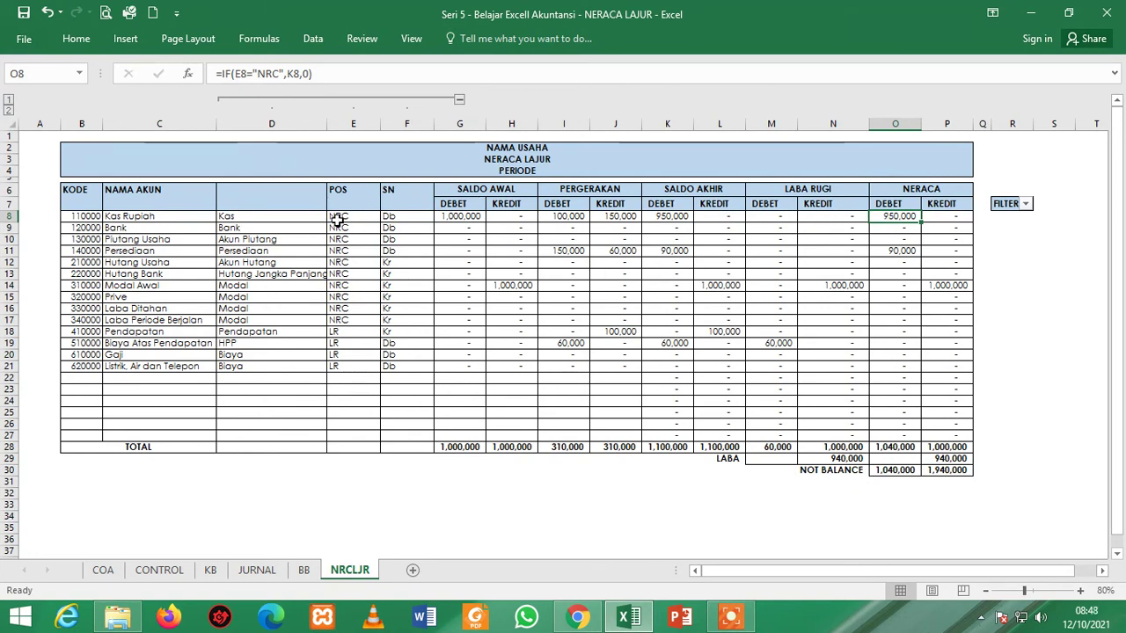
pyautogui.click(942, 221)
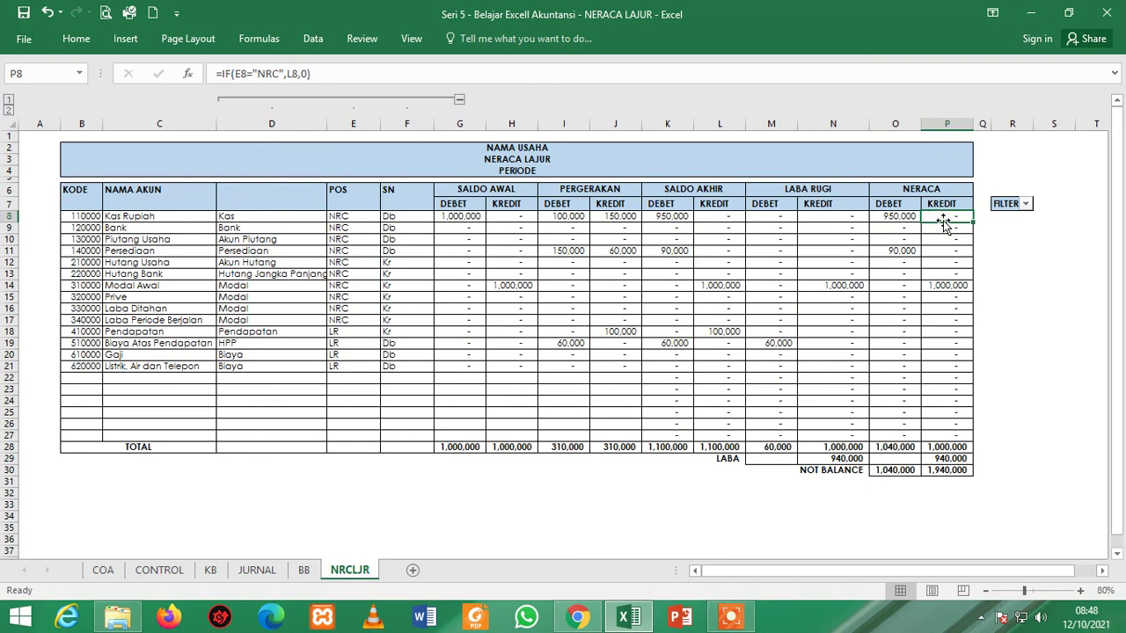
pyautogui.click(908, 219)
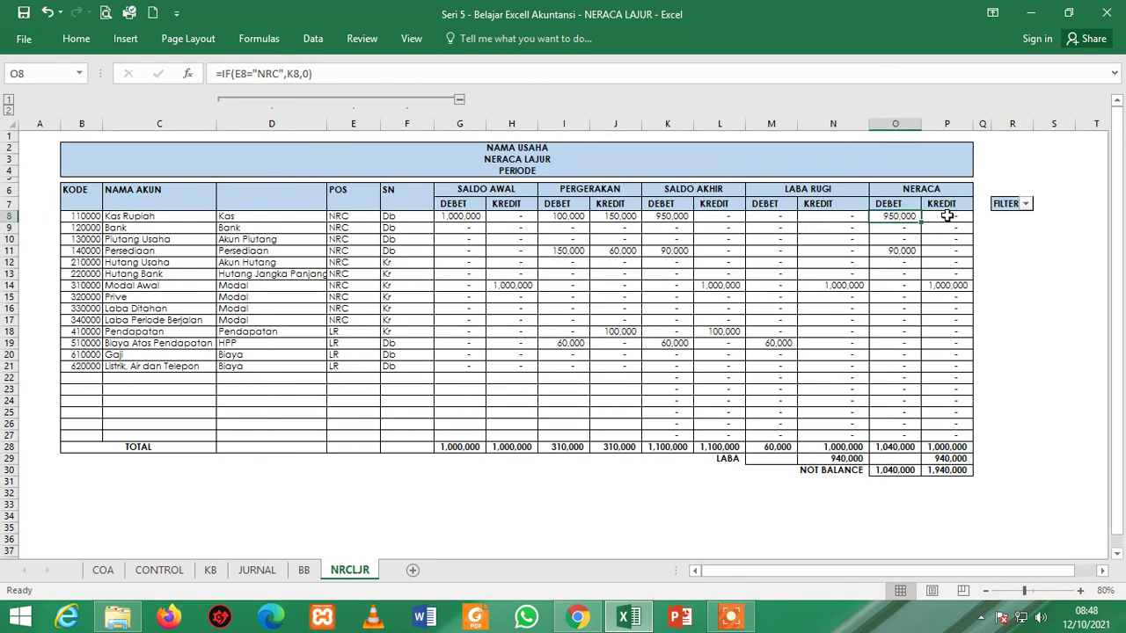
pyautogui.click(946, 215)
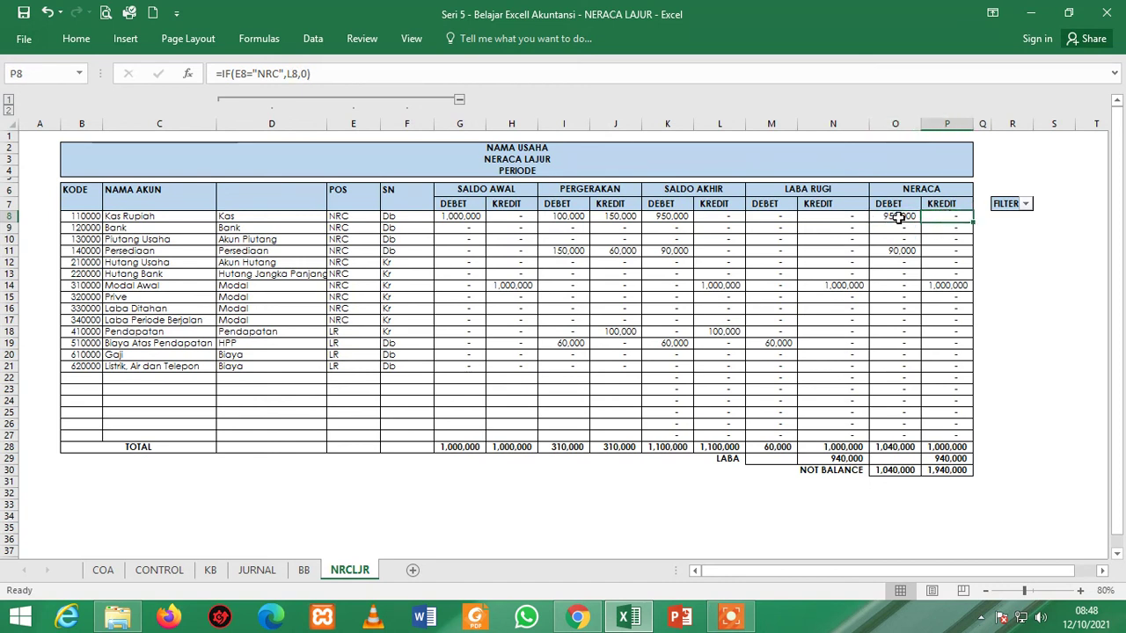
pyautogui.click(898, 217)
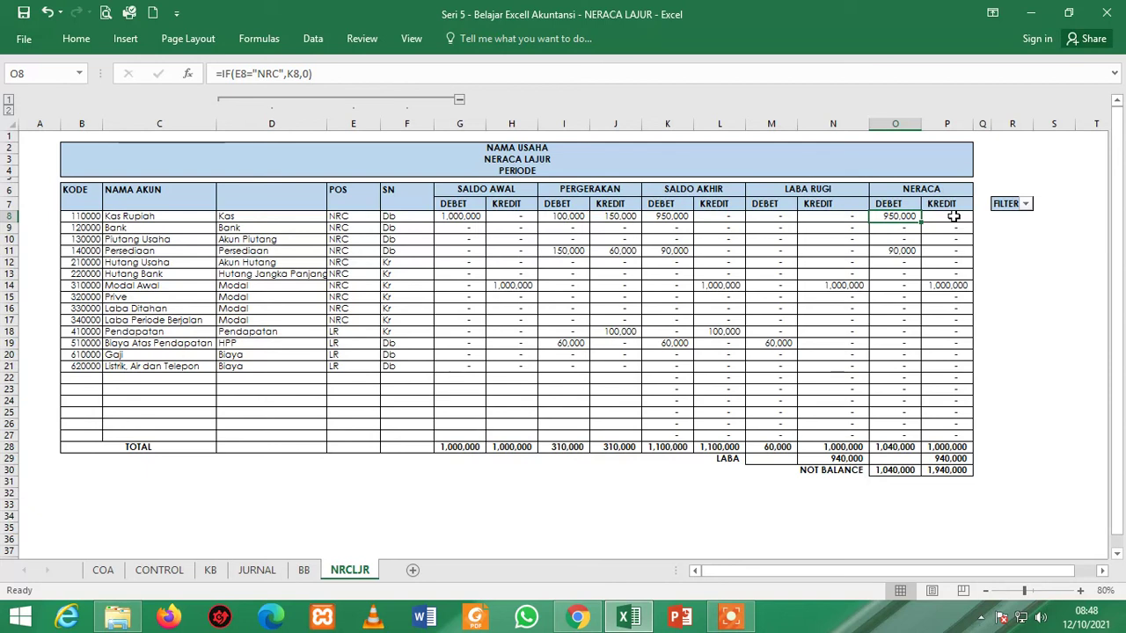
pyautogui.click(950, 218)
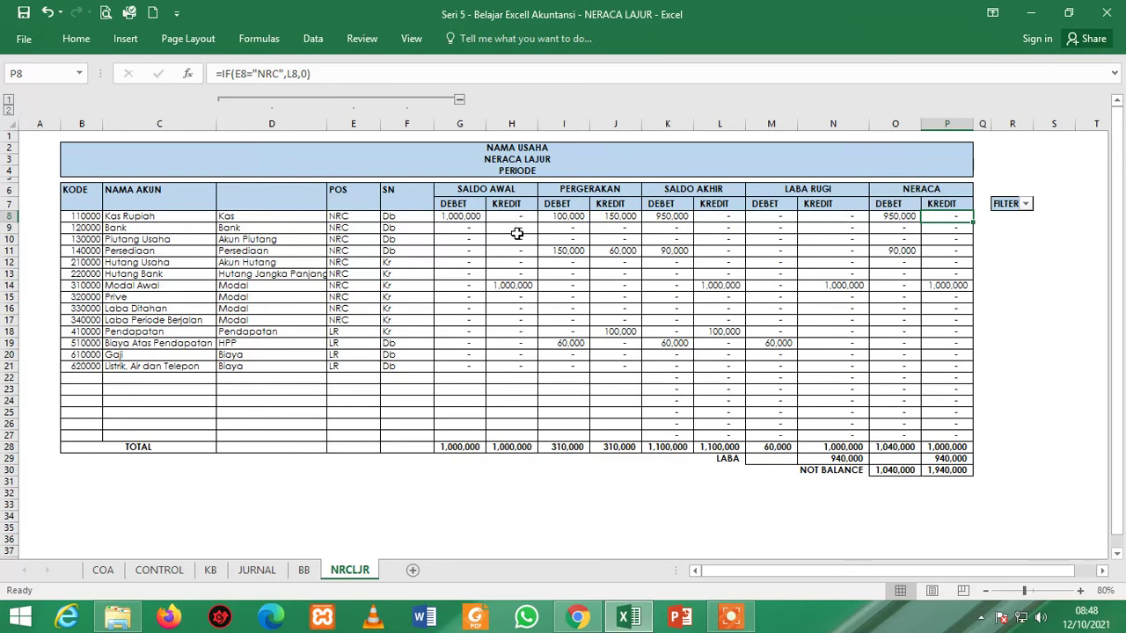
# Step: Highlight the first account row's formulas from B8 to P8 and check the FILTER column cell R26
pyautogui.click(88, 218)
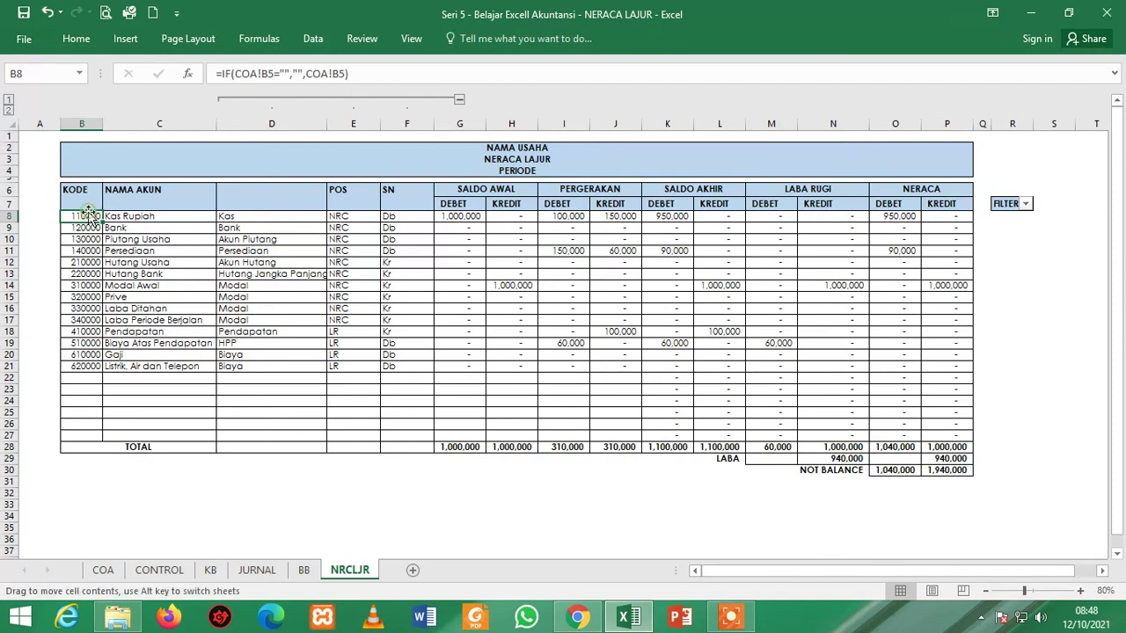
pyautogui.moveTo(88, 215); pyautogui.dragTo(956, 221)
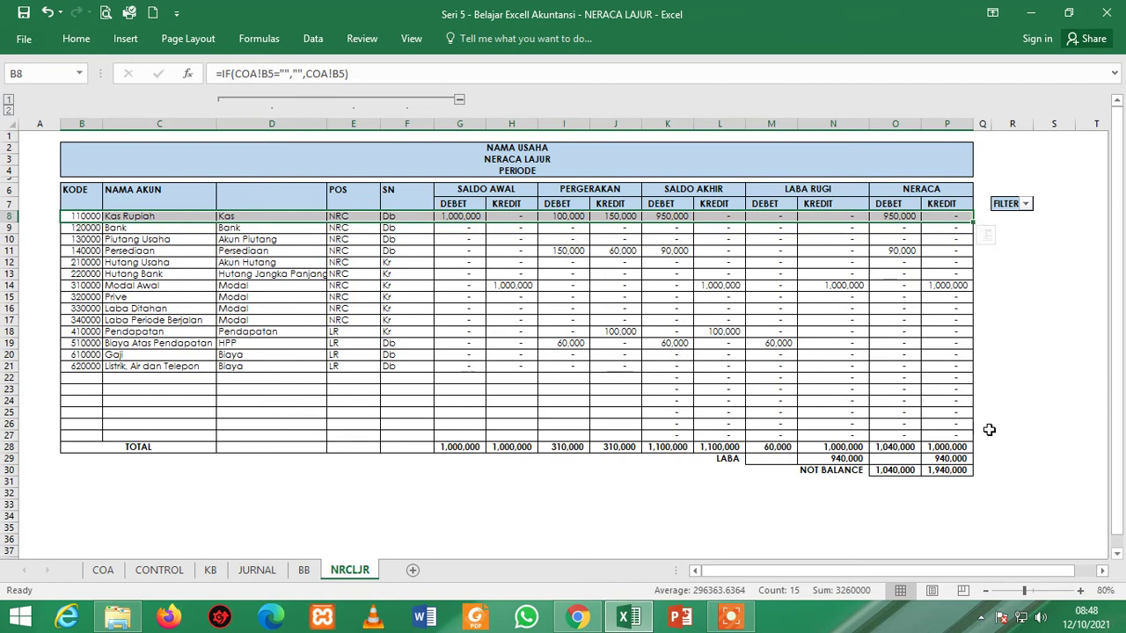
pyautogui.click(1019, 426)
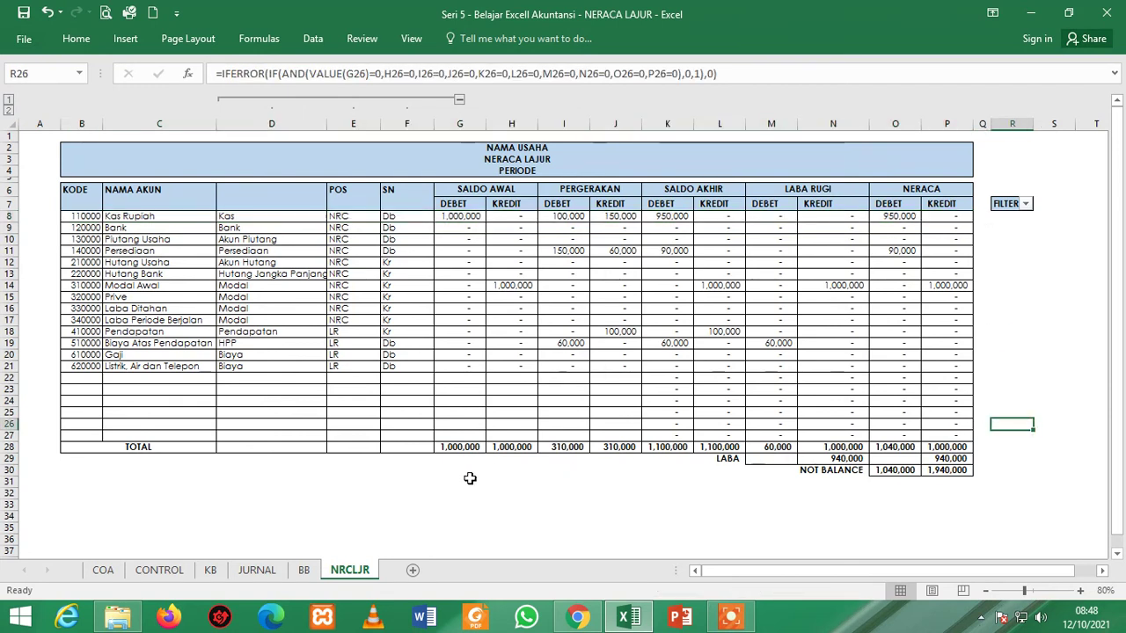
# Step: Examine the SUM formulas across the TOTAL row from G28 through L28
pyautogui.click(459, 447)
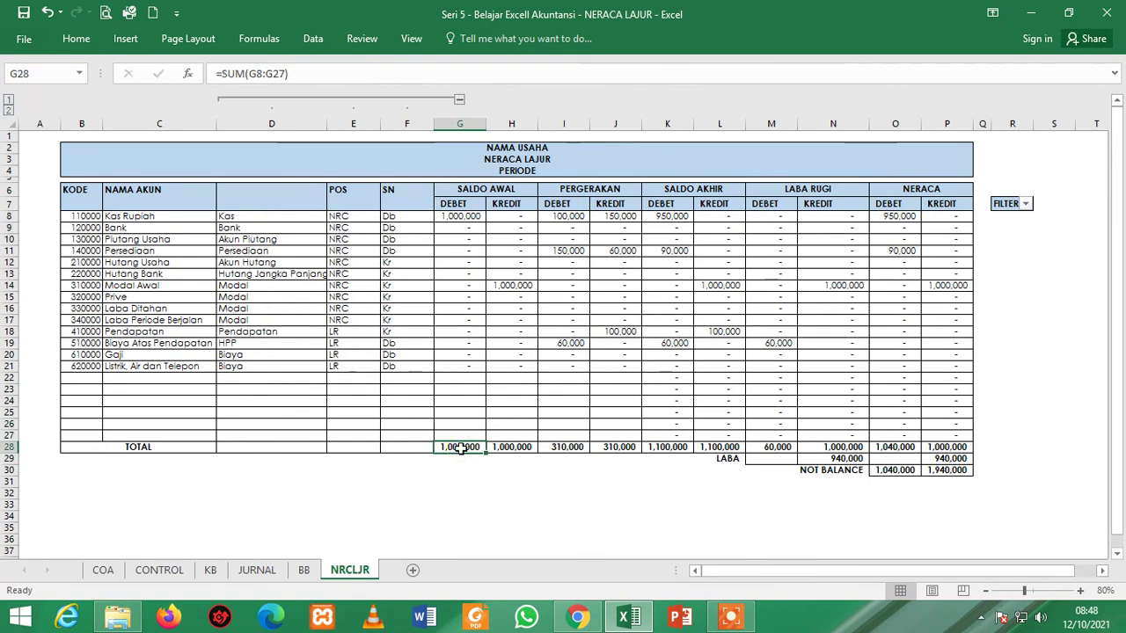
pyautogui.press('Right')
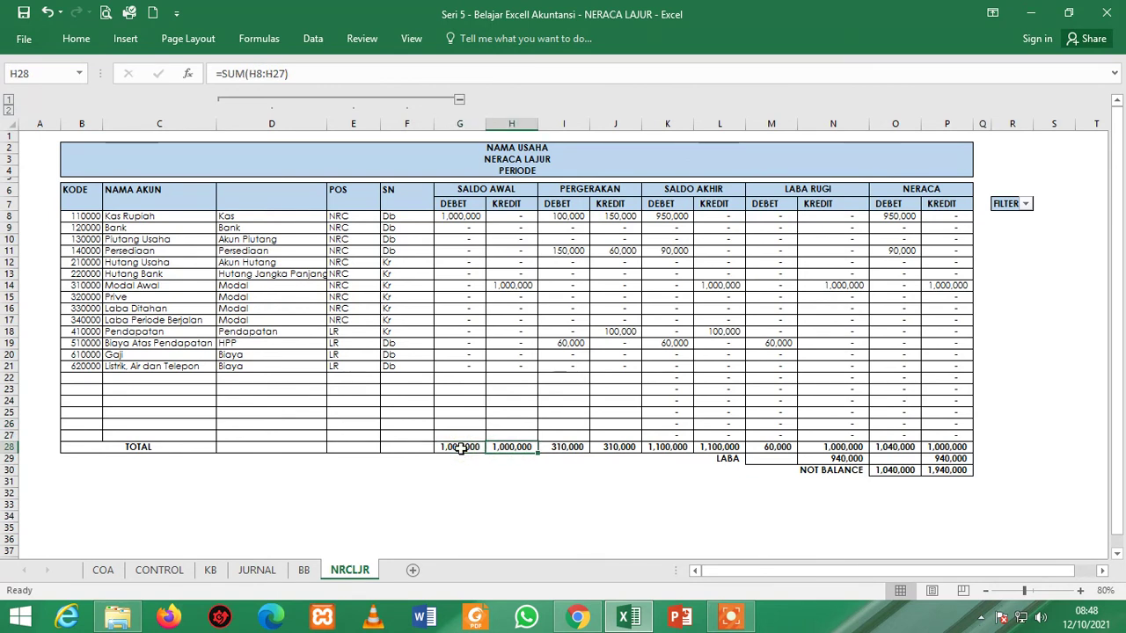
pyautogui.press('Right')
pyautogui.press('Right')
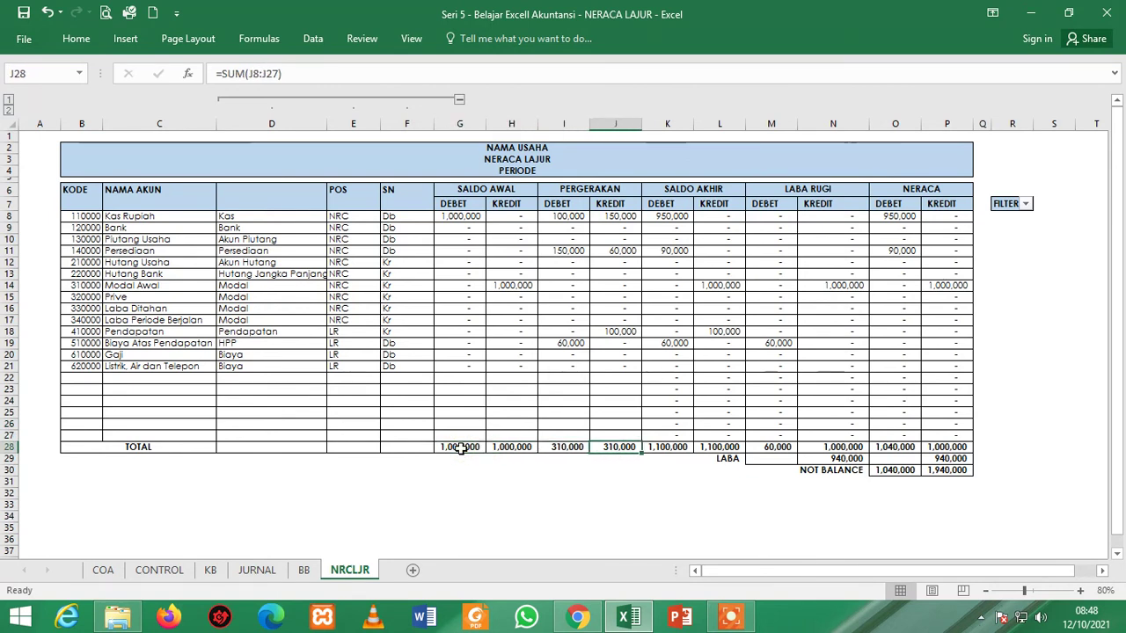
pyautogui.press('Right')
pyautogui.press('Right')
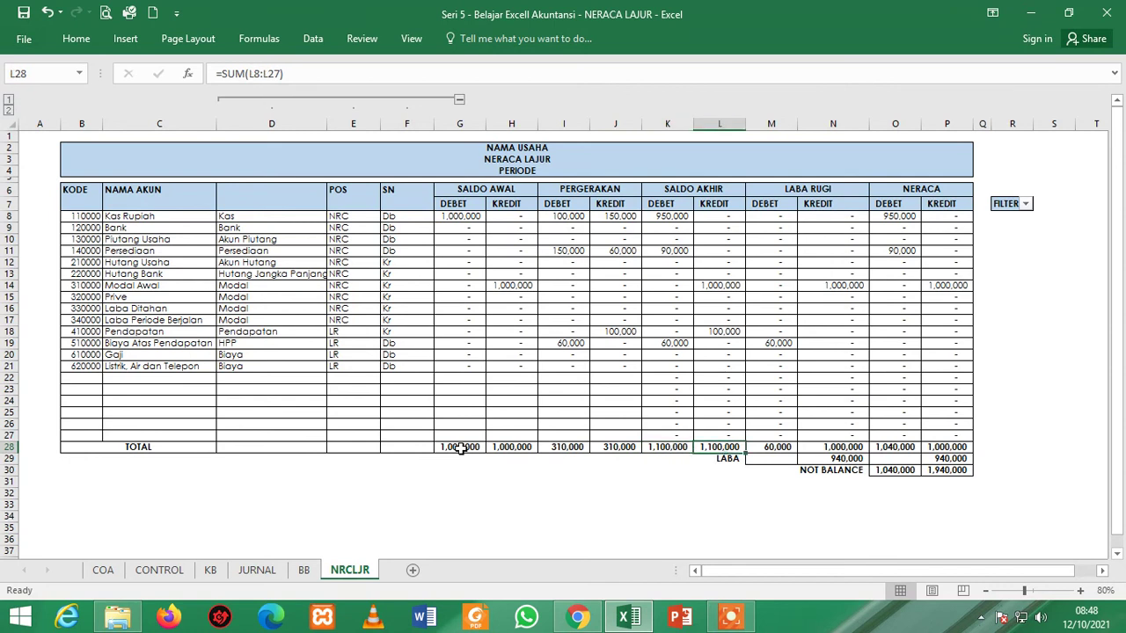
pyautogui.click(460, 448)
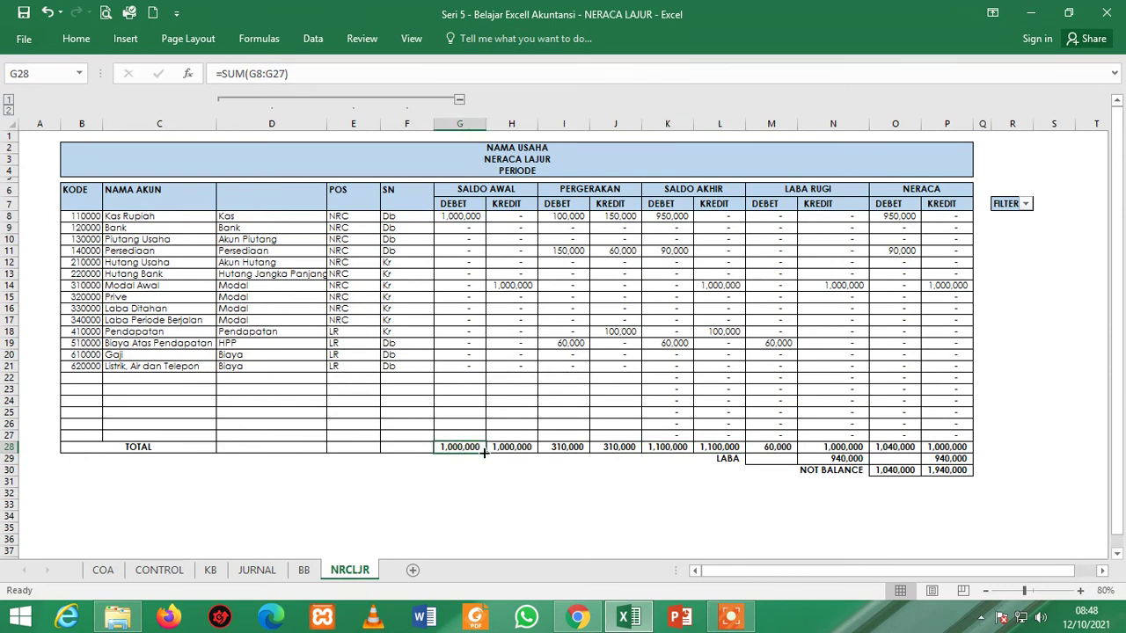
# Step: Trace the LABA amount in NERACA credit cell P29 back to the LABA RUGI difference formula in N29
pyautogui.click(948, 459)
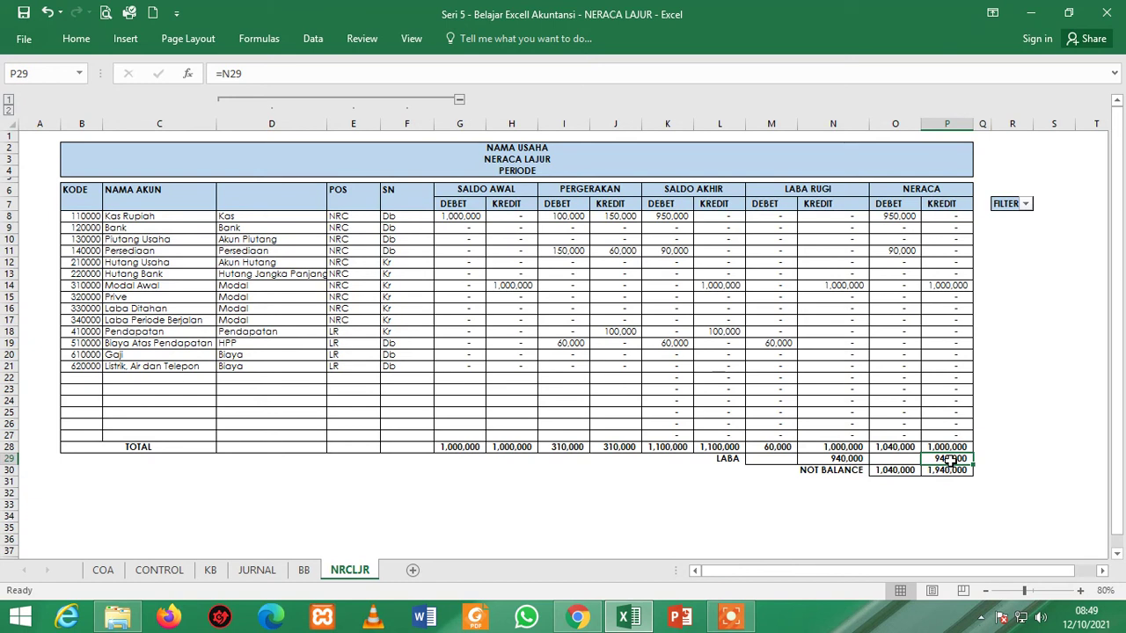
pyautogui.click(838, 460)
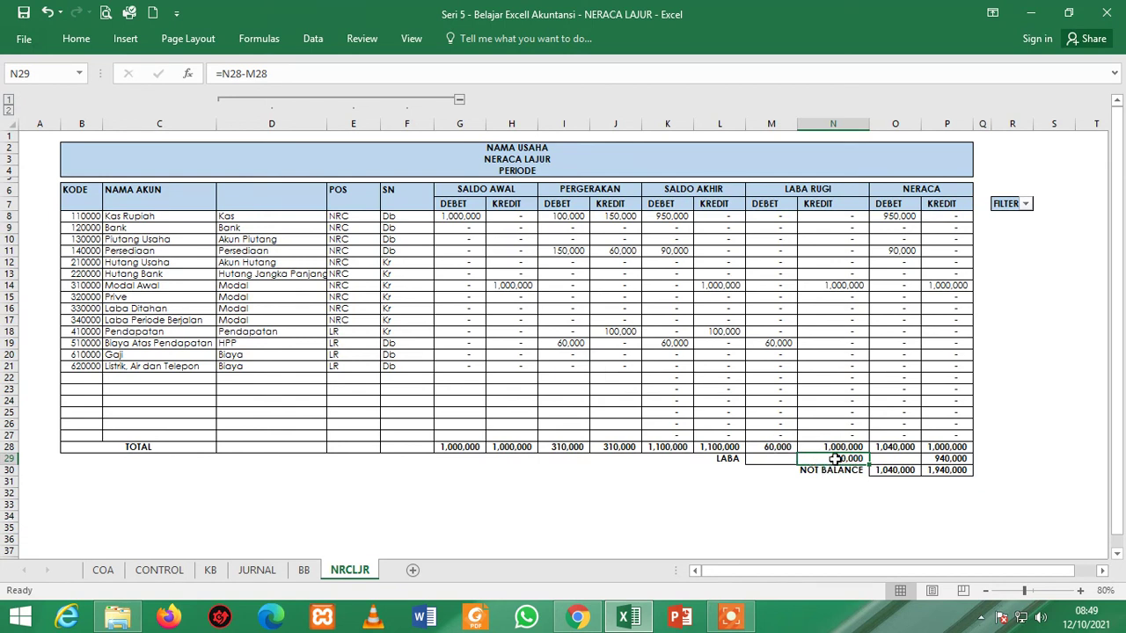
pyautogui.click(947, 458)
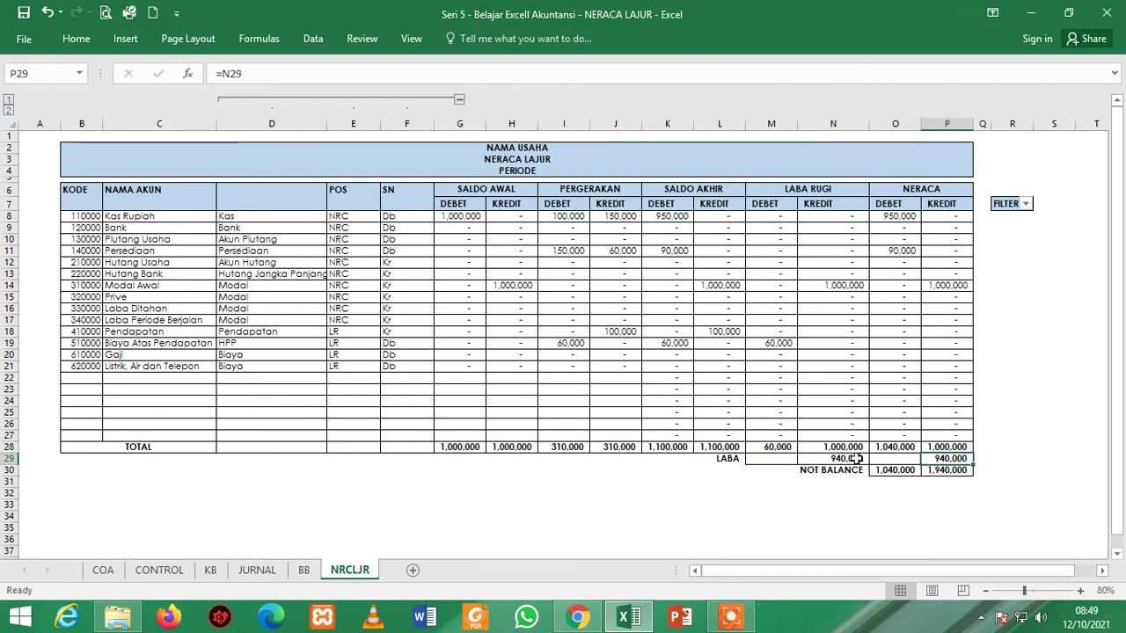
# Step: Examine the final NERACA total formulas in P30 and O30 and the balance check formula in N30
pyautogui.click(951, 470)
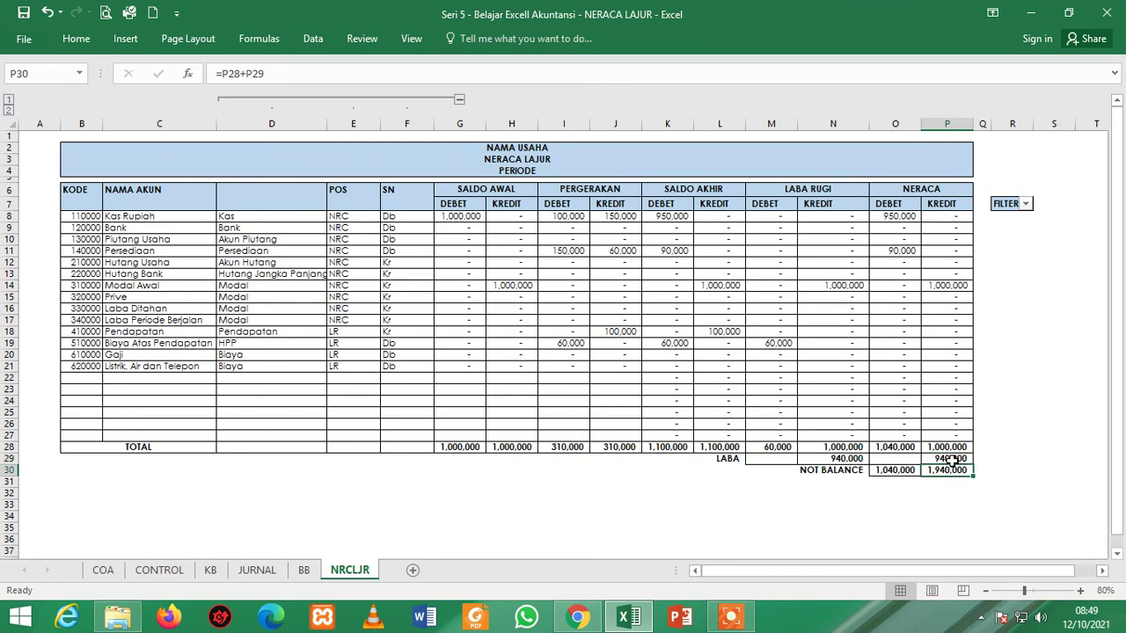
pyautogui.click(897, 472)
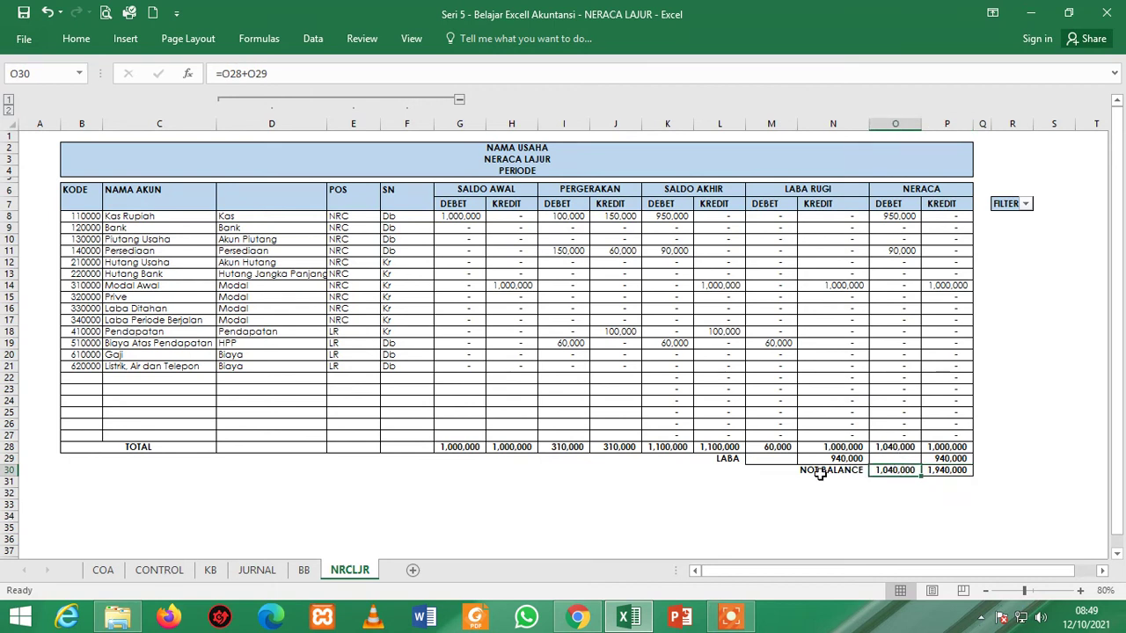
pyautogui.click(820, 474)
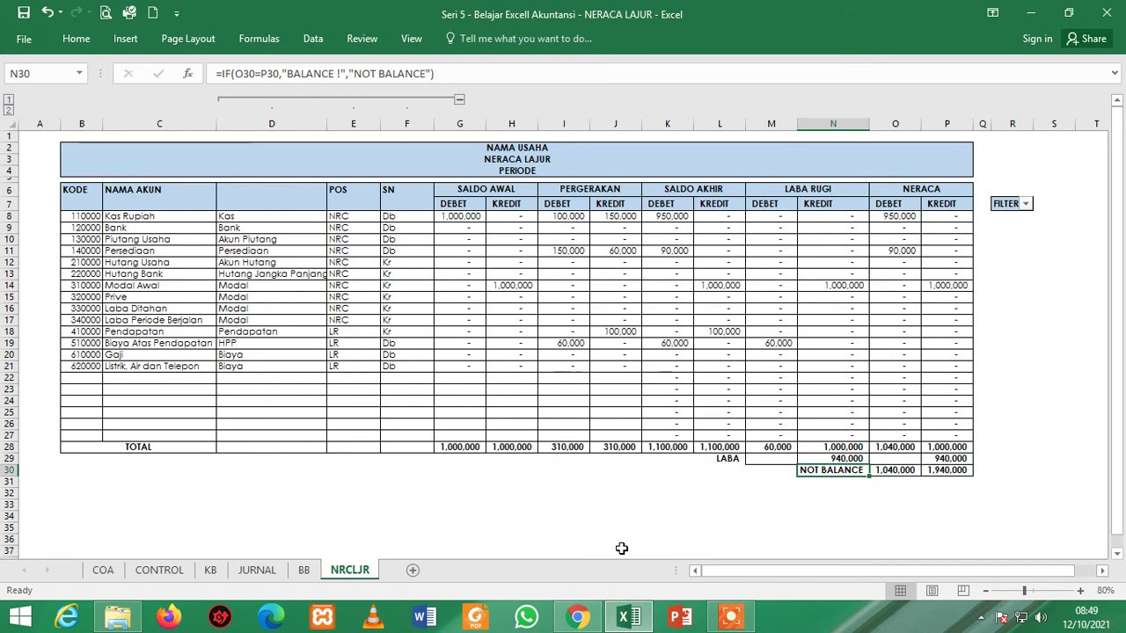
# Step: Compare with the balance indicator on JURNAL and examine the LABA/RUGI label formula in L29 on NRCLJR
pyautogui.click(251, 574)
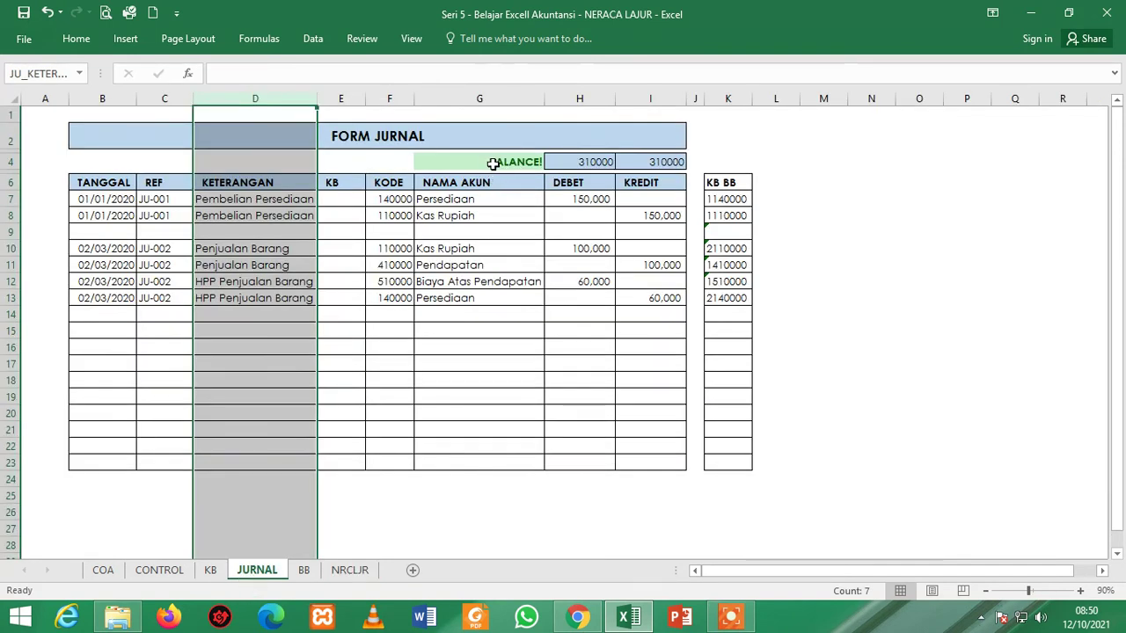
pyautogui.click(350, 570)
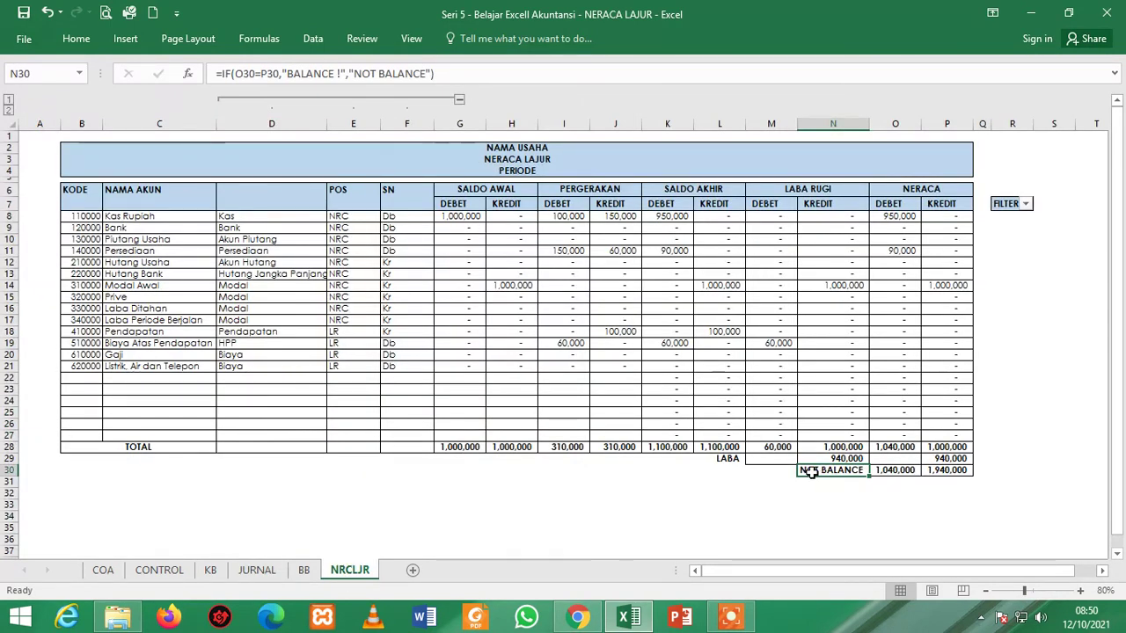
pyautogui.click(728, 458)
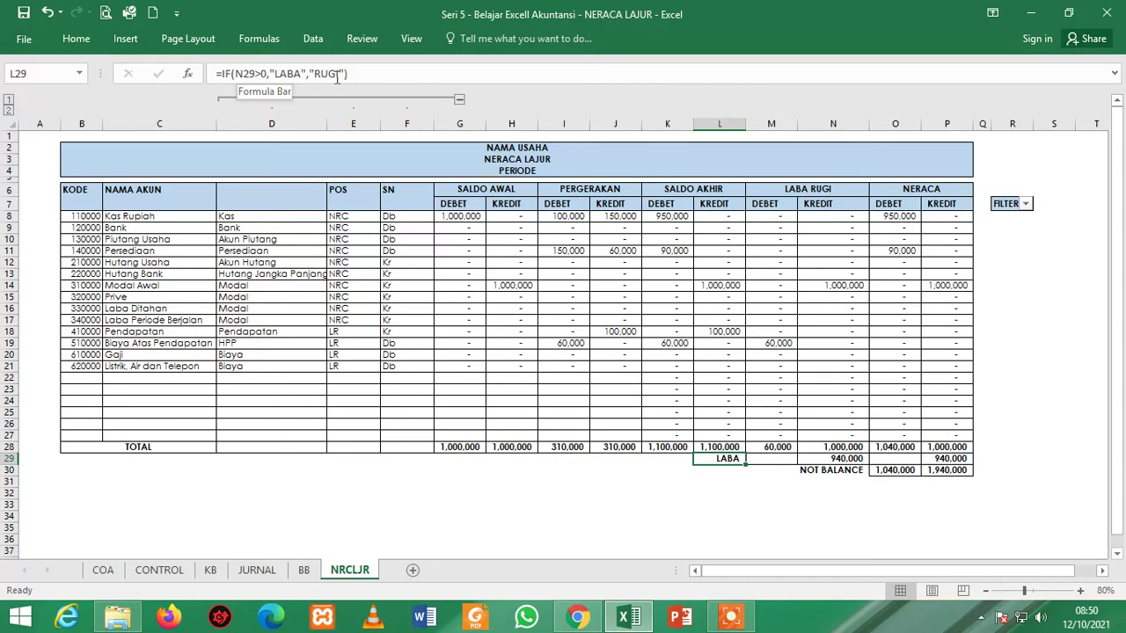
# Step: Examine the FILTER column formula in R14 and view the column's available filter values without applying any
pyautogui.click(1014, 285)
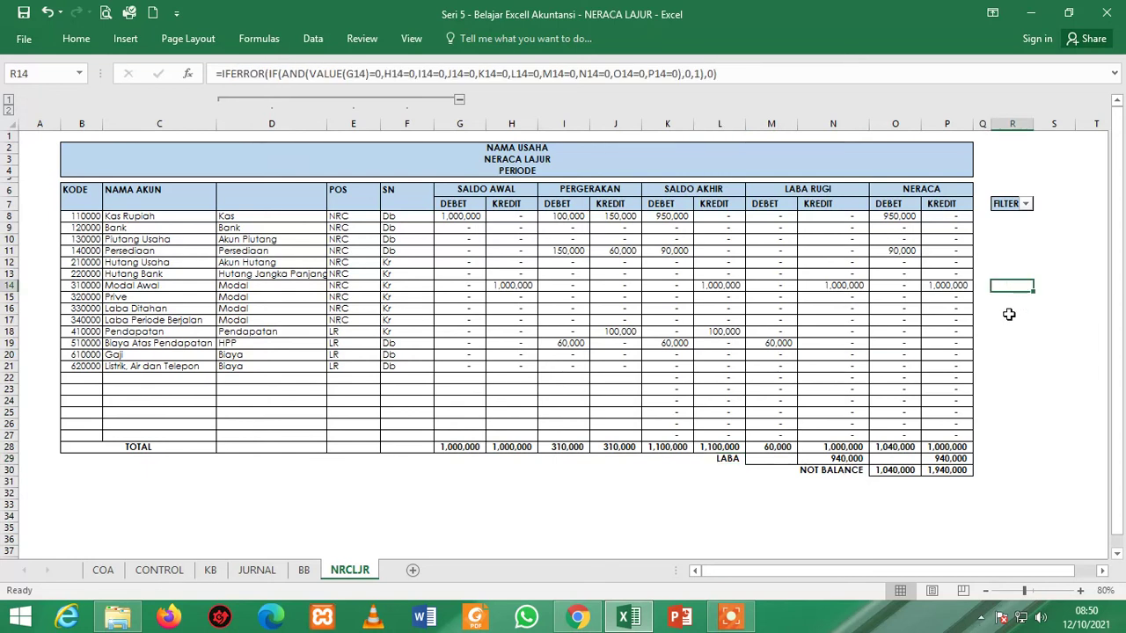
pyautogui.click(1027, 204)
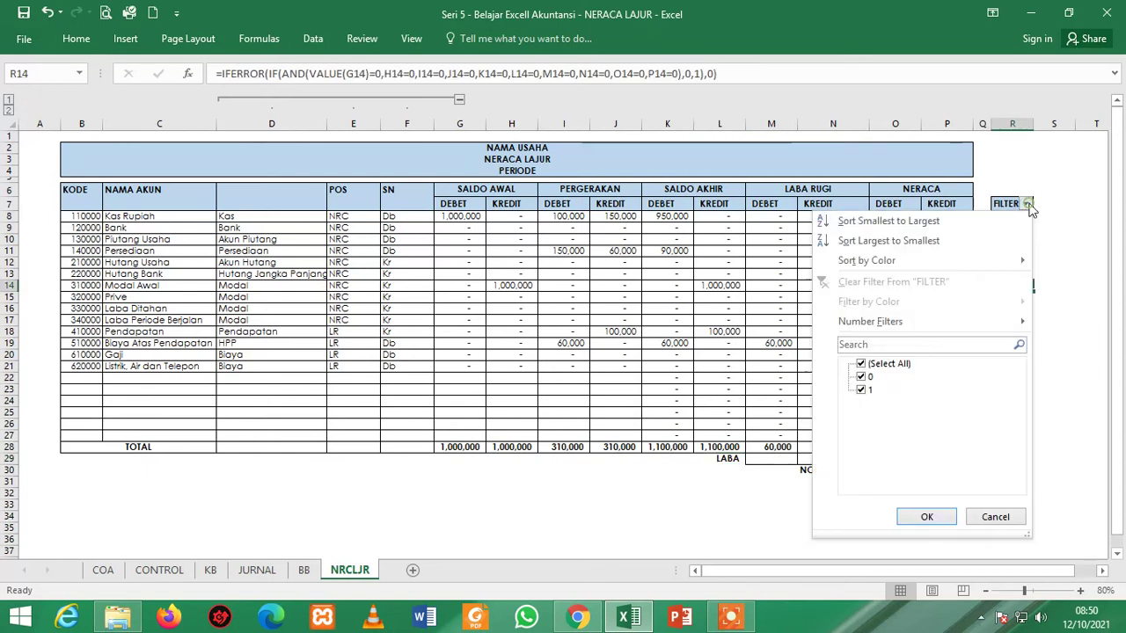
pyautogui.click(1027, 204)
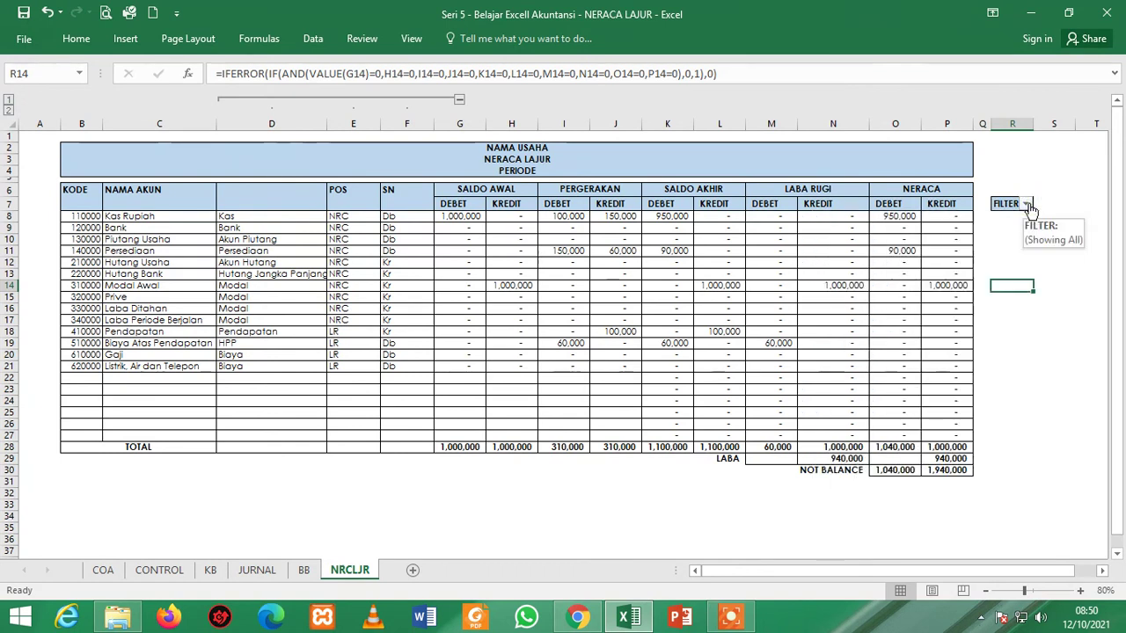
pyautogui.click(1027, 204)
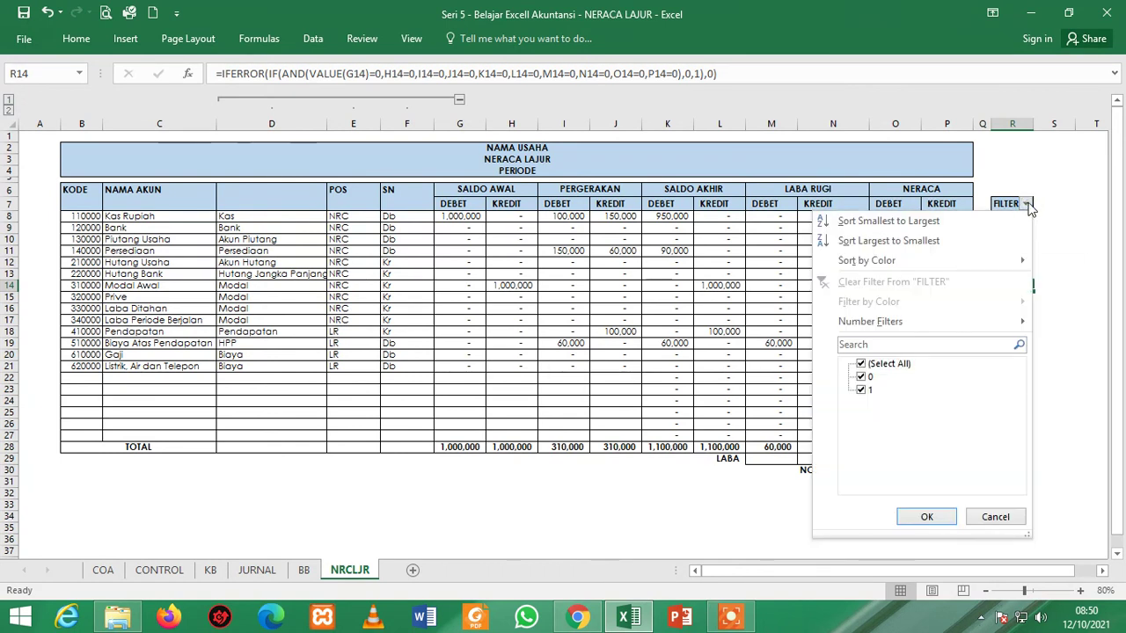
pyautogui.click(1027, 204)
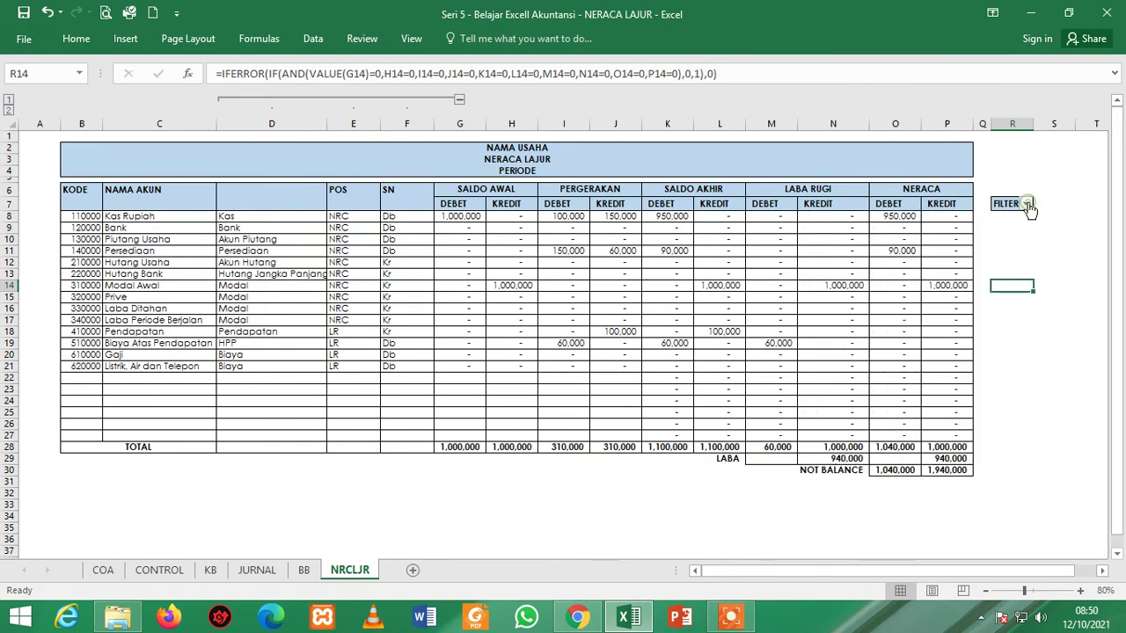
# Step: On the BB sheet, include the 0 rows in the FILTER column so that all ledger rows are shown
pyautogui.click(258, 574)
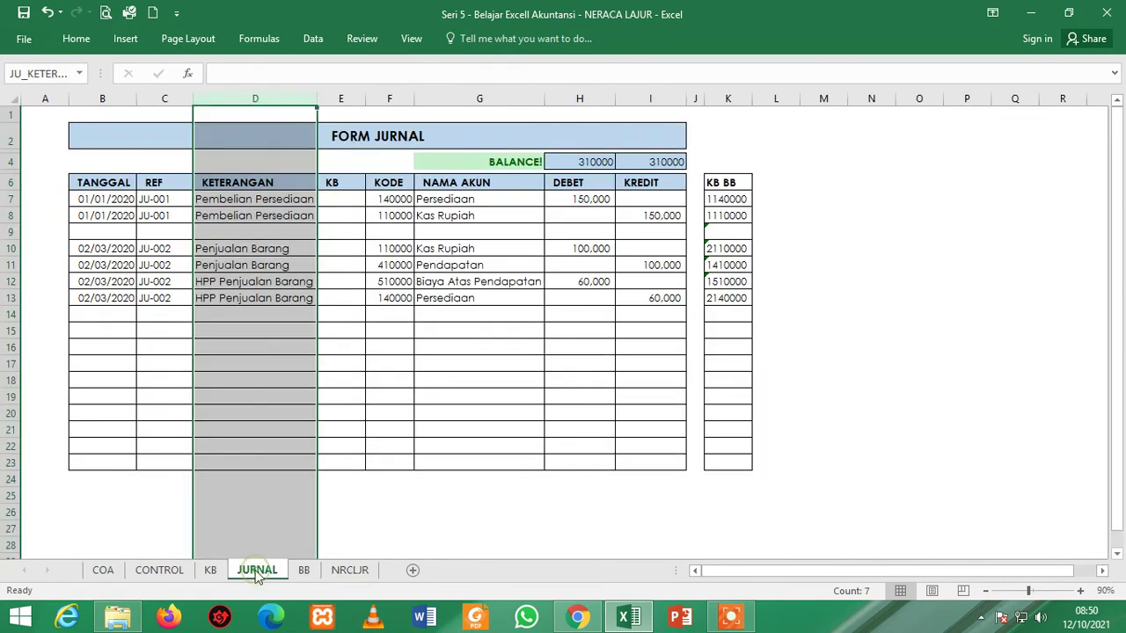
pyautogui.click(308, 573)
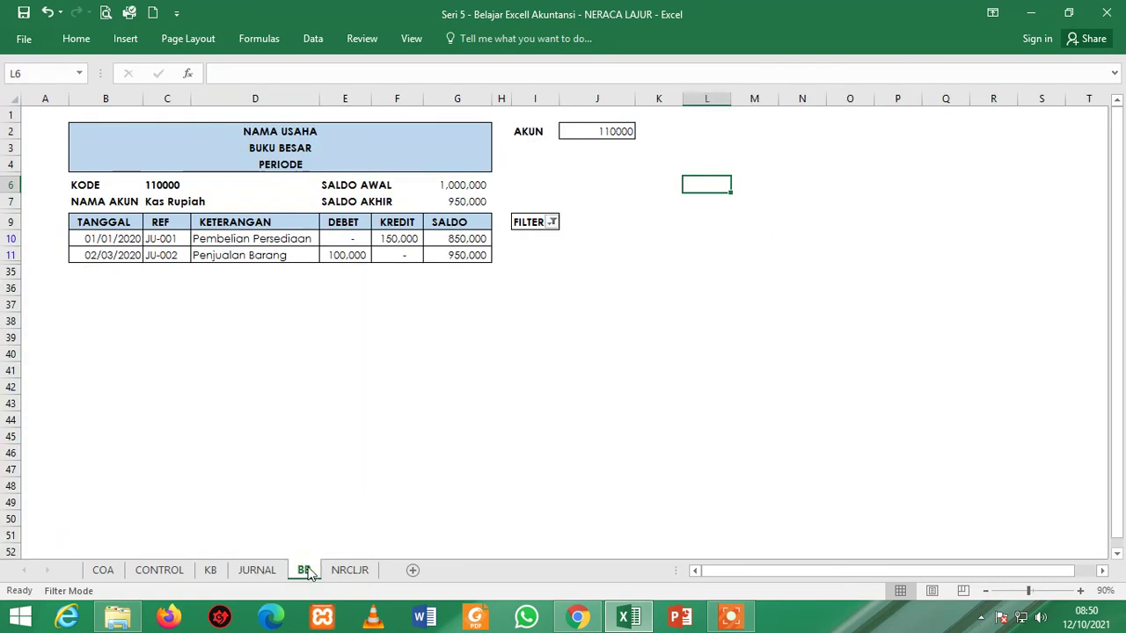
pyautogui.click(551, 224)
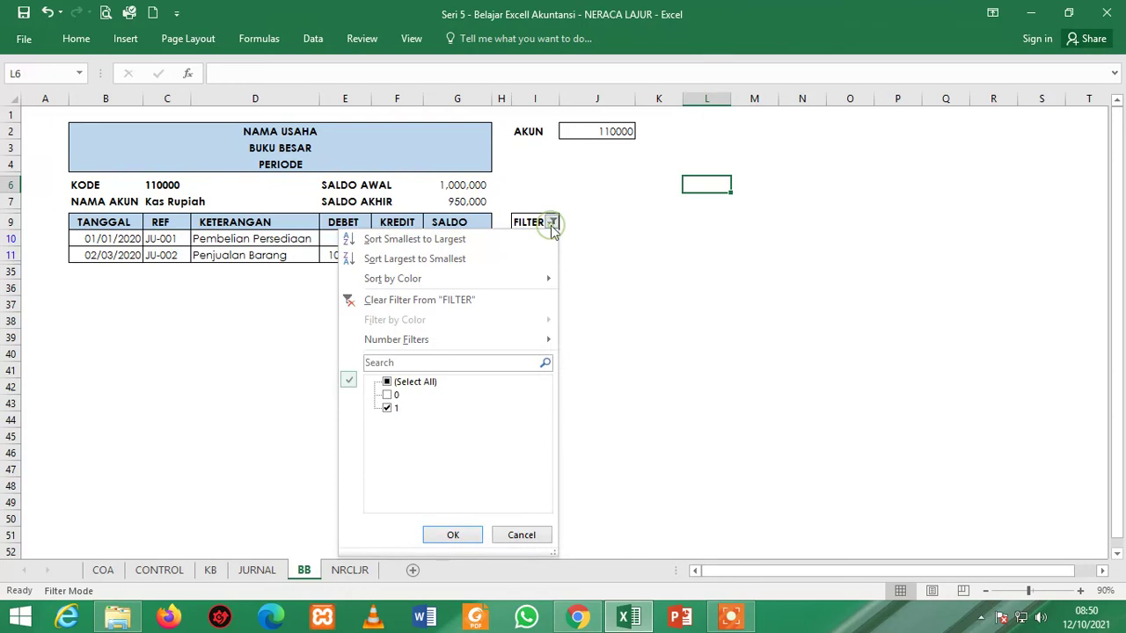
pyautogui.click(388, 395)
pyautogui.click(444, 536)
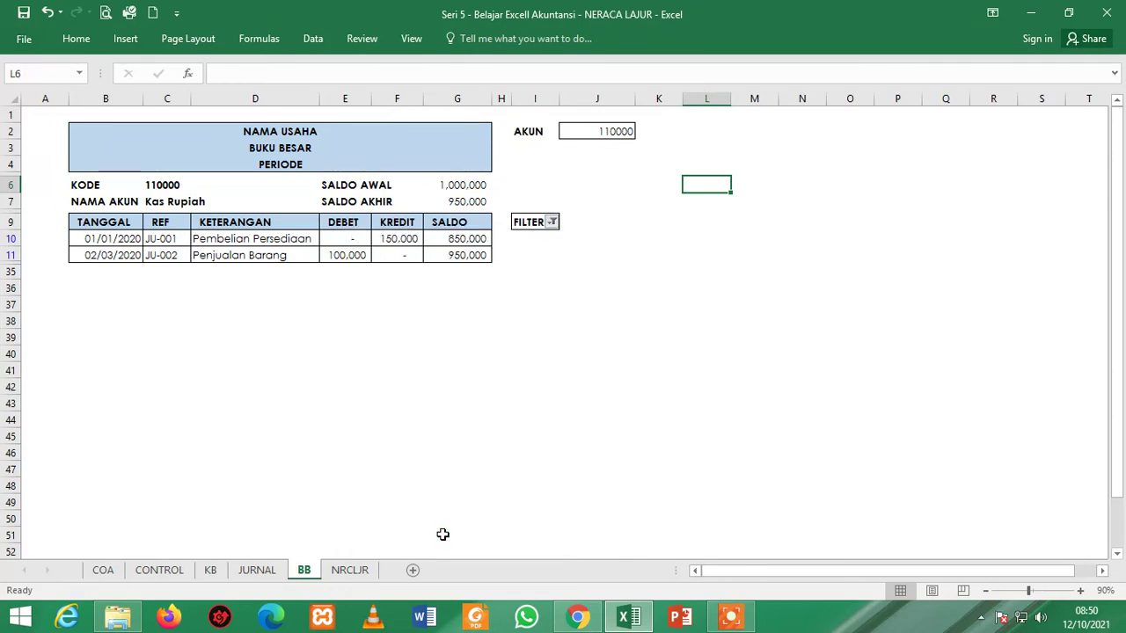
# Step: Restrict the BB ledger's FILTER column to value 1 again, excluding the 0 rows
pyautogui.click(551, 223)
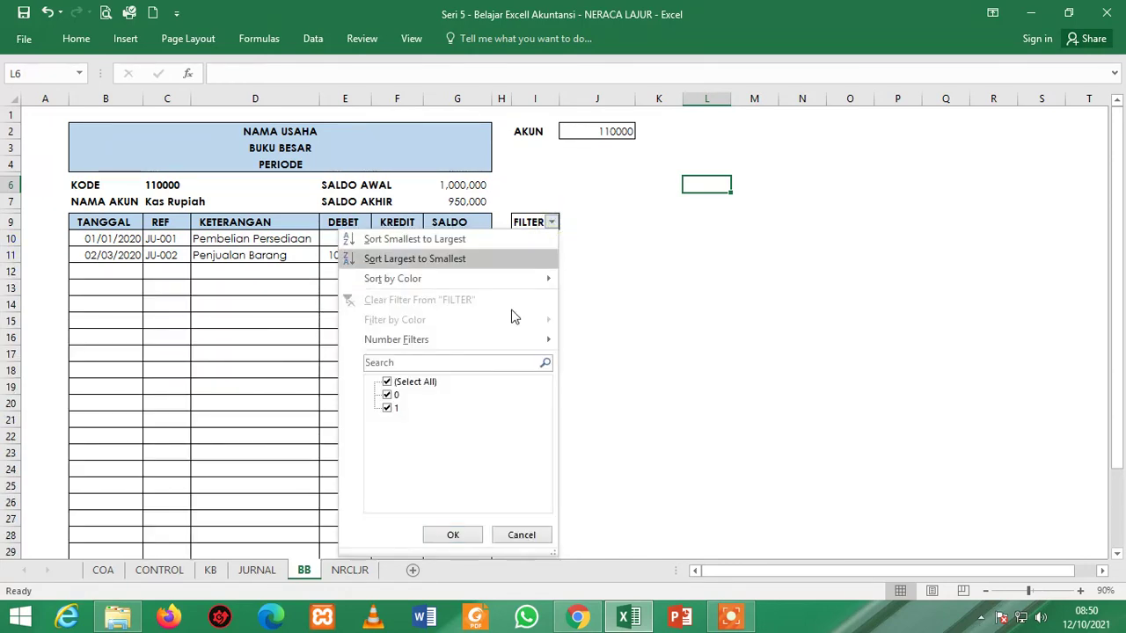
pyautogui.click(388, 396)
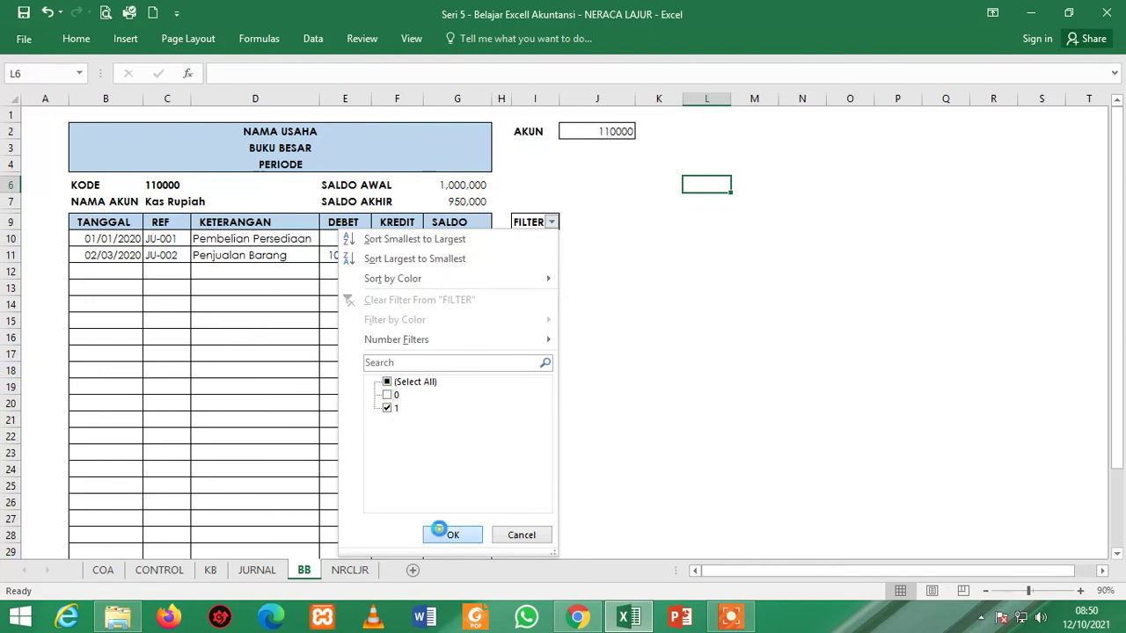
pyautogui.click(442, 534)
# Step: On the NRCLJR sheet, filter the FILTER column to value 1 only, excluding the 0 rows
pyautogui.click(350, 570)
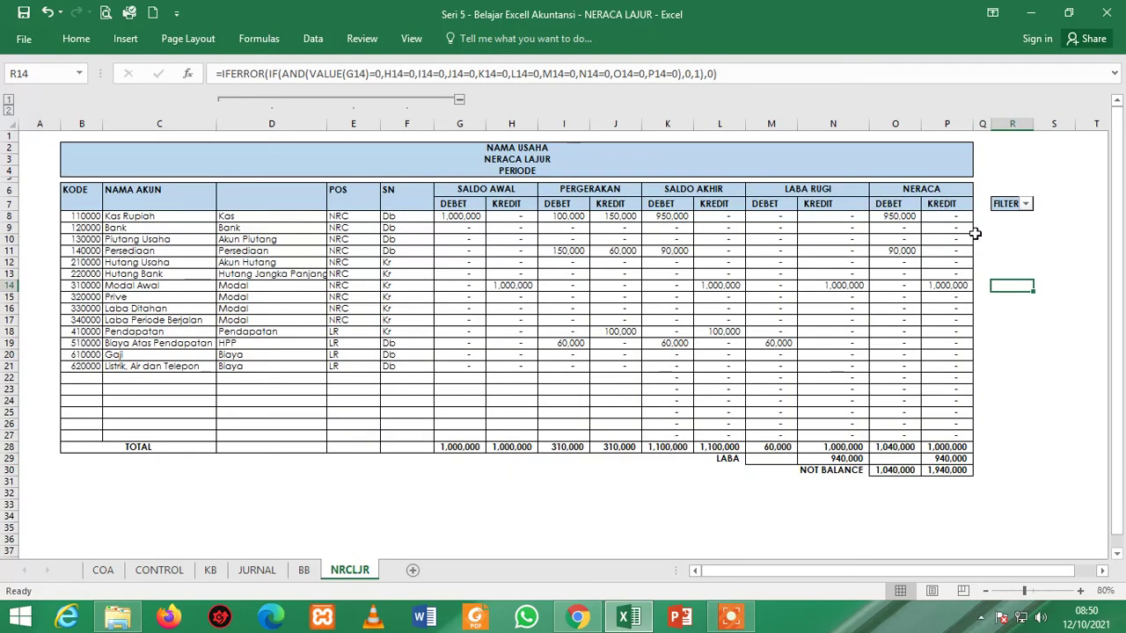
pyautogui.click(1027, 204)
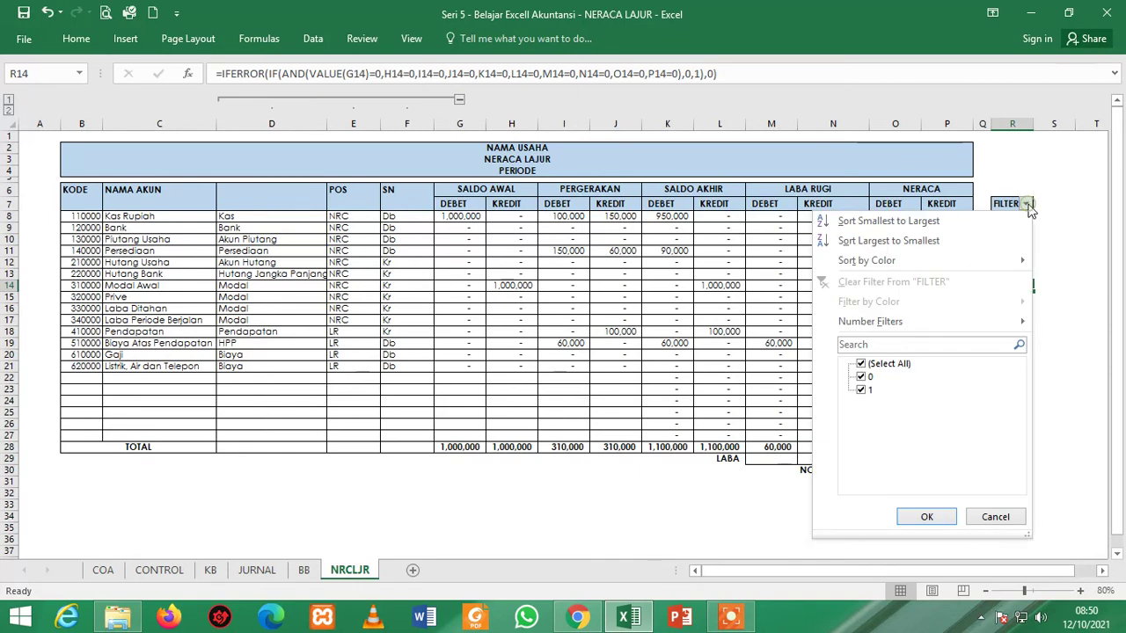
pyautogui.click(862, 377)
pyautogui.click(926, 517)
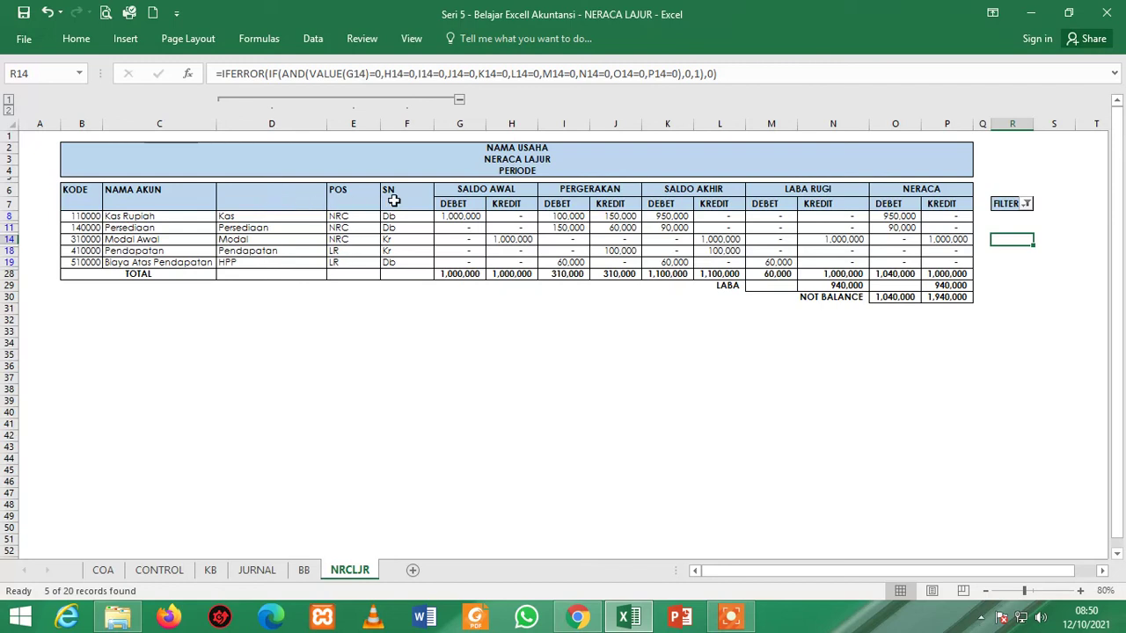
# Step: Collapse the grouped columns D to F of the NERACA LAJUR table, hiding the account category, POS and SN columns
pyautogui.click(459, 100)
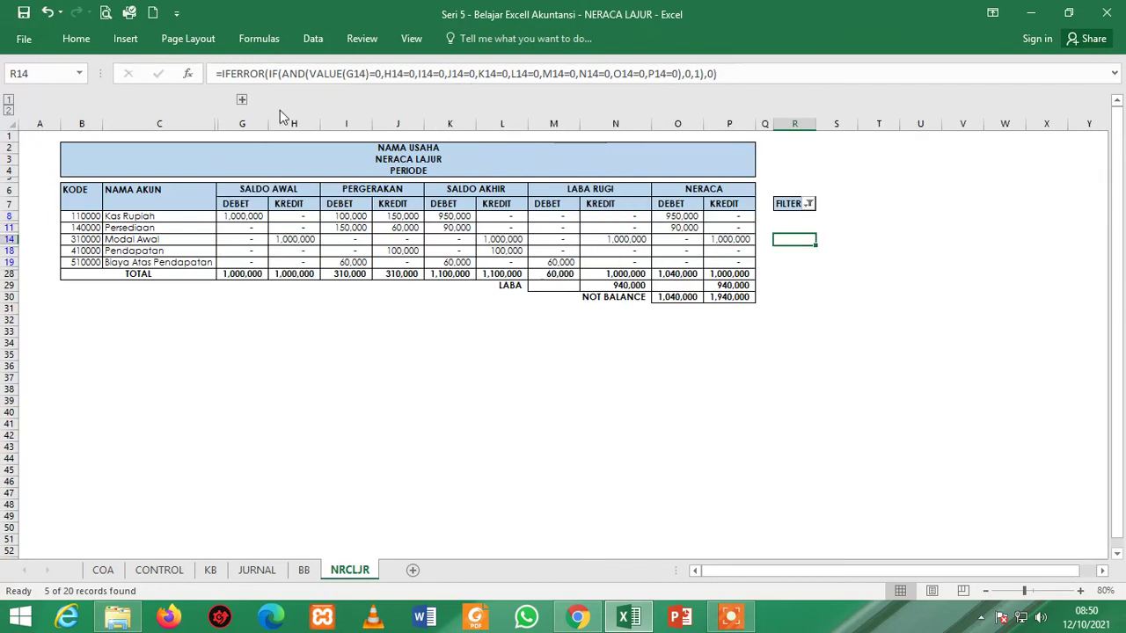
pyautogui.click(242, 102)
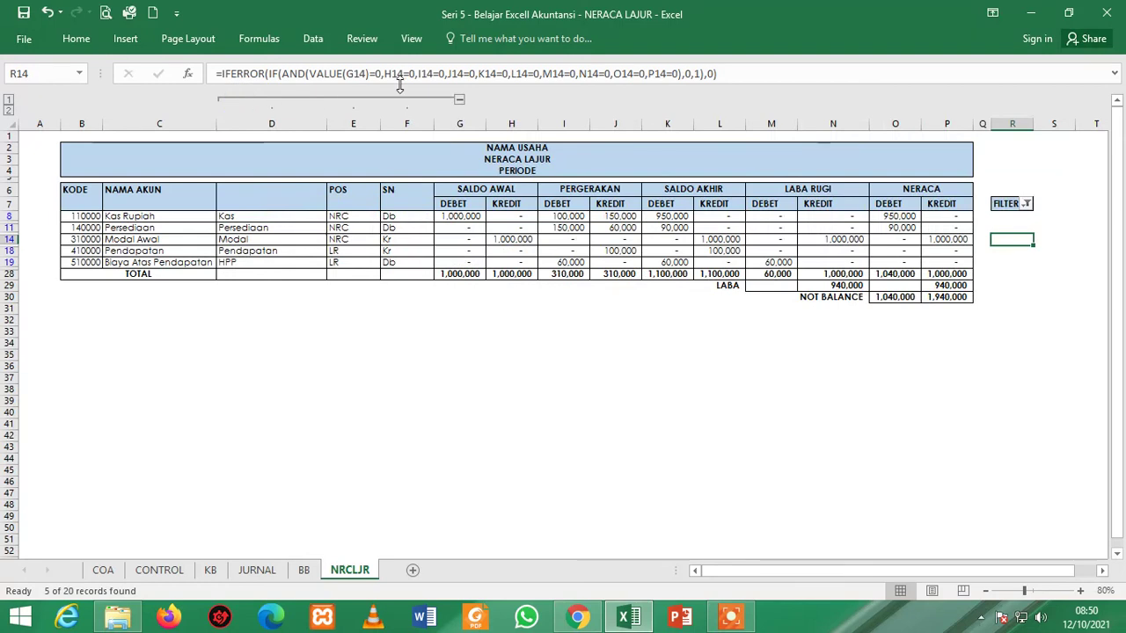
pyautogui.click(460, 100)
pyautogui.click(436, 410)
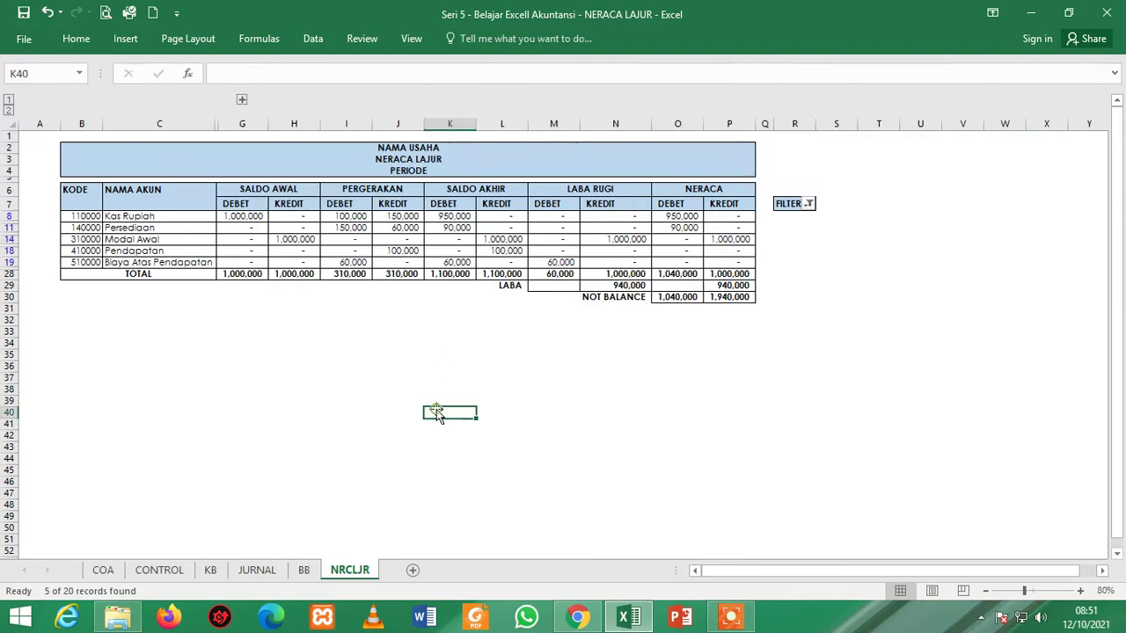